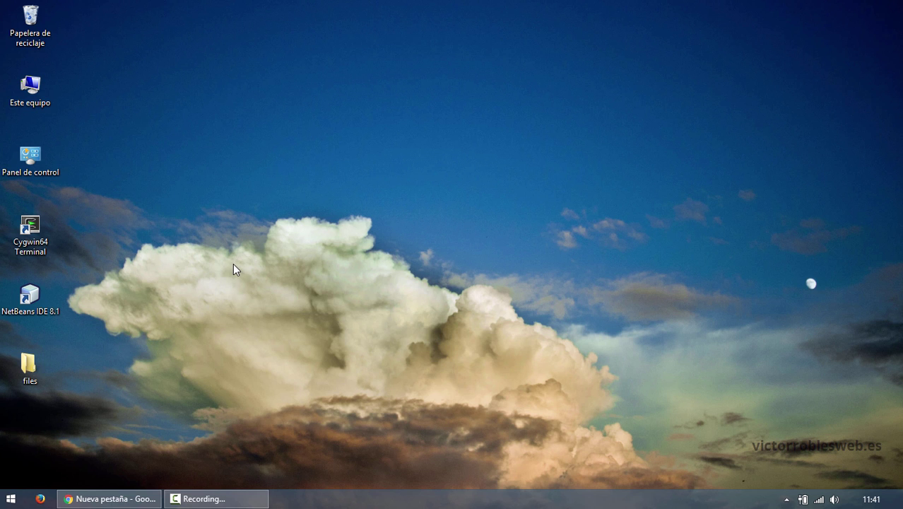
Launch the Dia diagram editor and maximize its window.
left_click(15, 499)
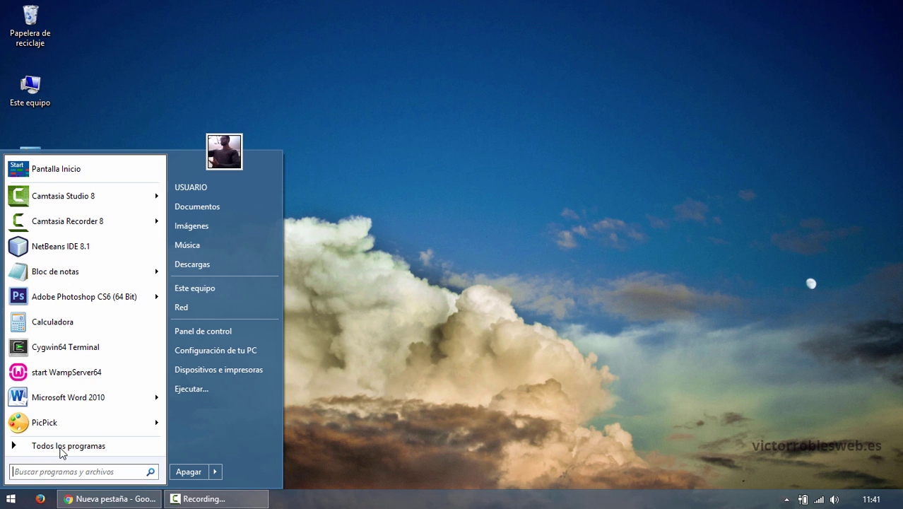
left_click(62, 450)
left_click(31, 323)
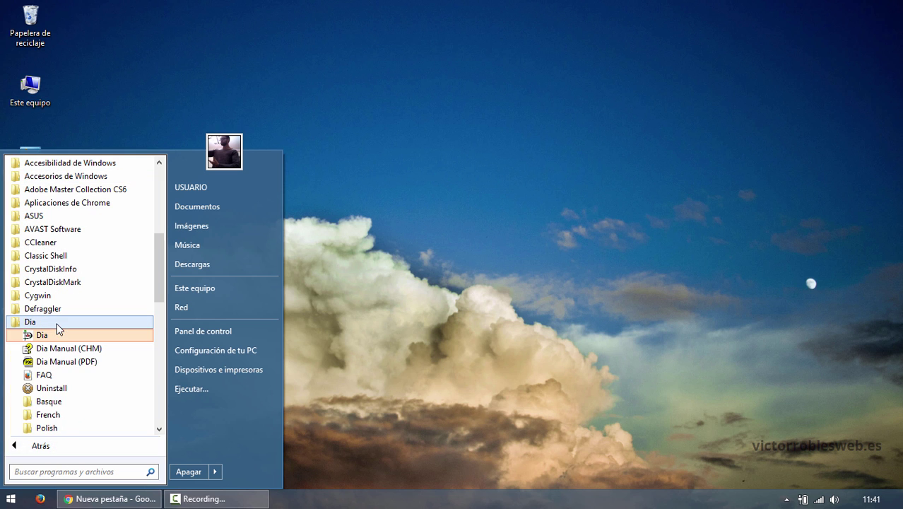
left_click(61, 338)
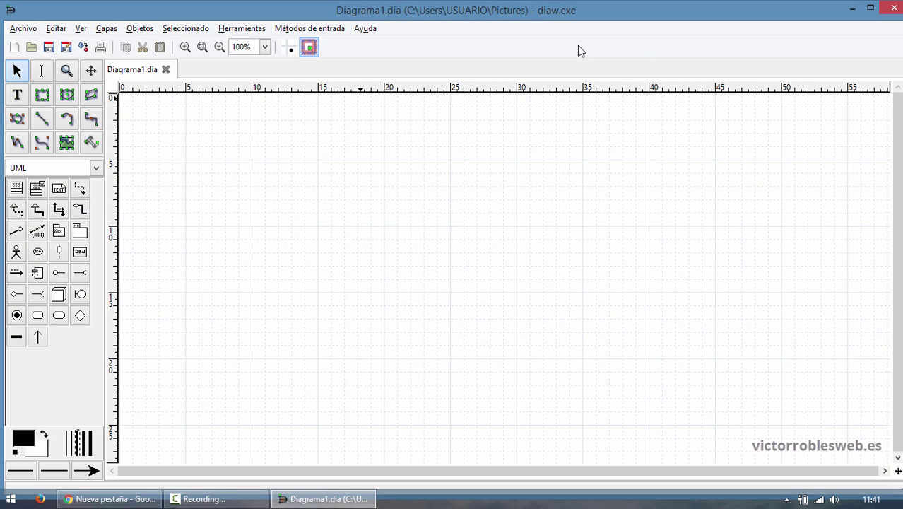
left_click(869, 8)
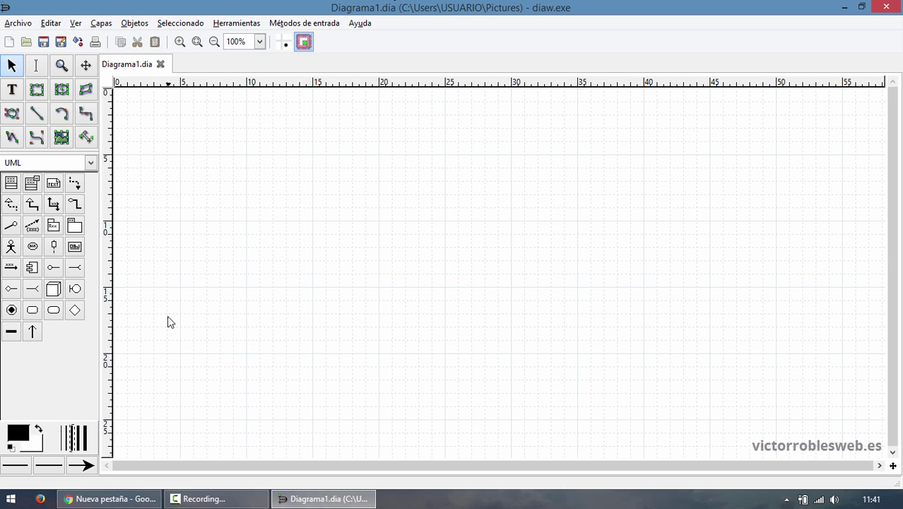
Look through the Diagrama de flujo and Surtido shape sheets and return to the UML sheet.
left_click(89, 164)
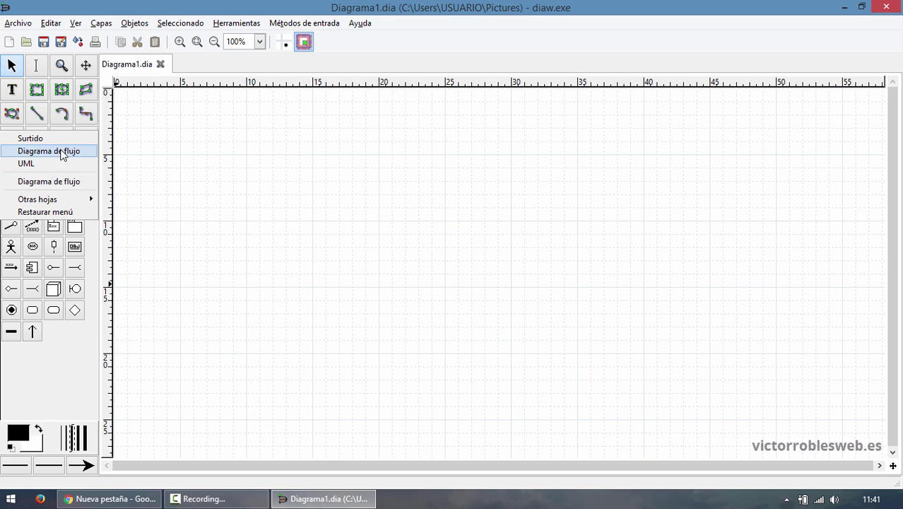
left_click(61, 150)
left_click(59, 162)
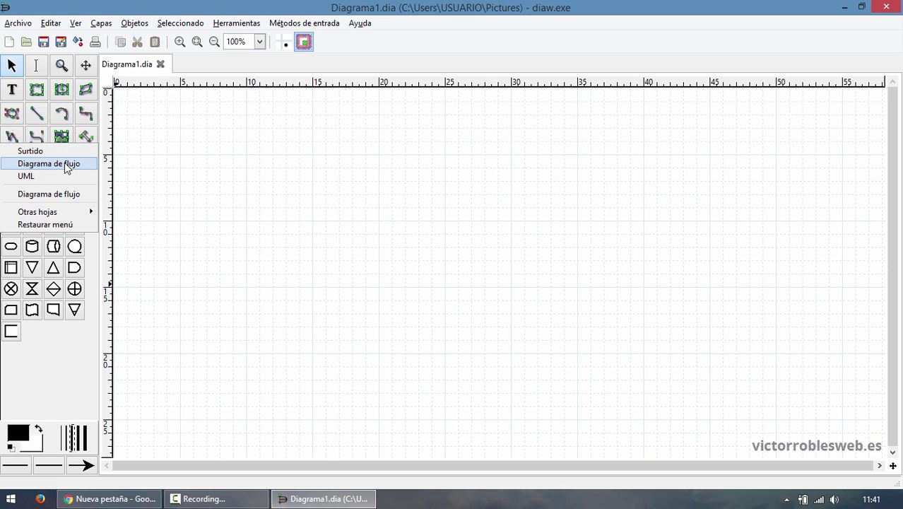
left_click(56, 150)
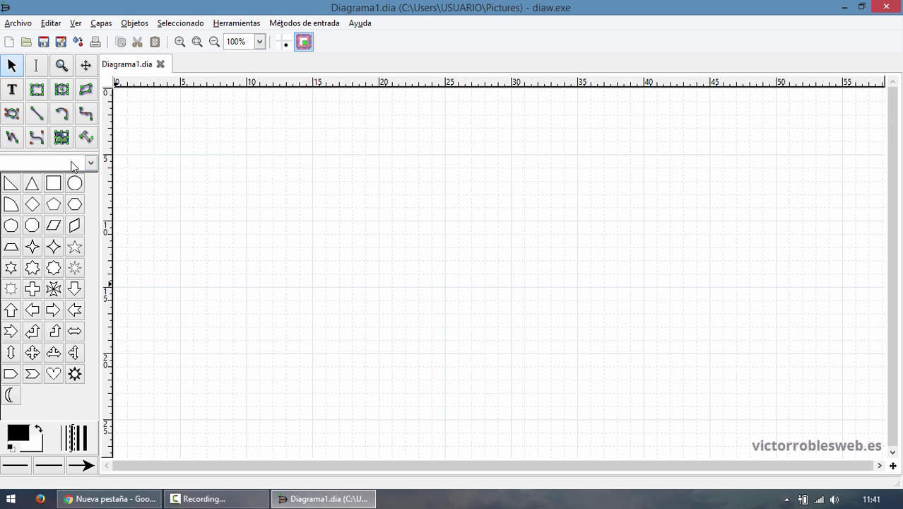
left_click(70, 164)
left_click(60, 189)
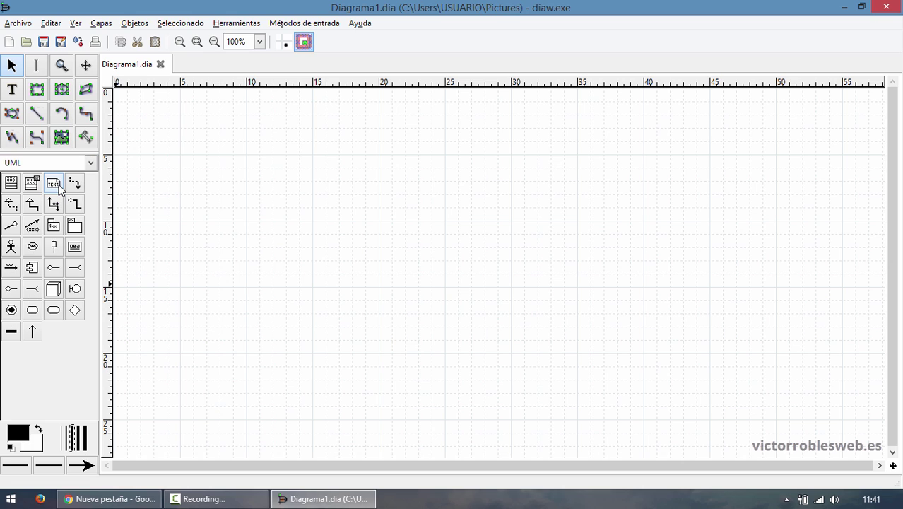
Place a UML class in the upper-left area of the canvas and set its class name to USERS.
left_click(10, 185)
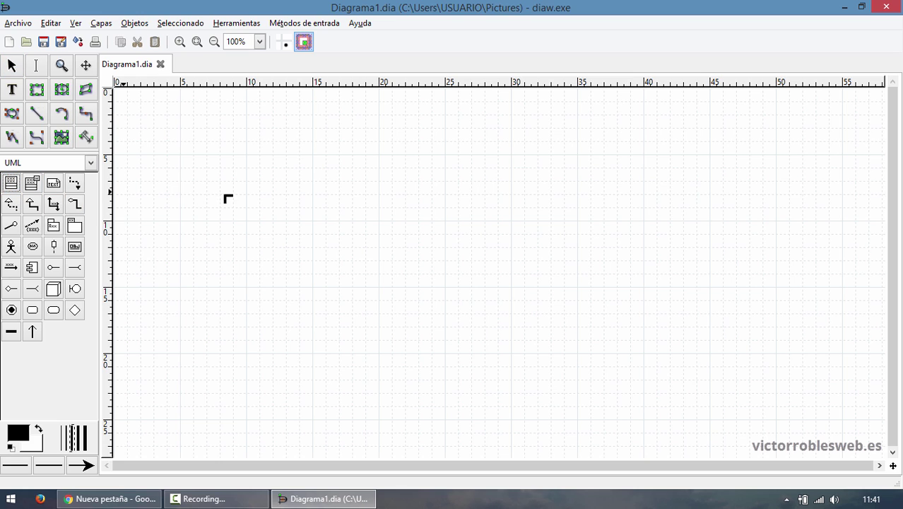
left_click(198, 187)
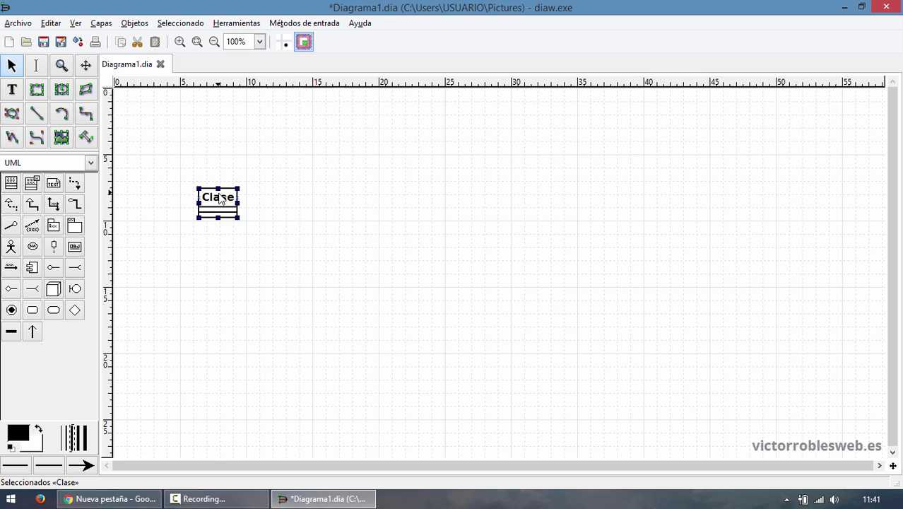
double_click(222, 206)
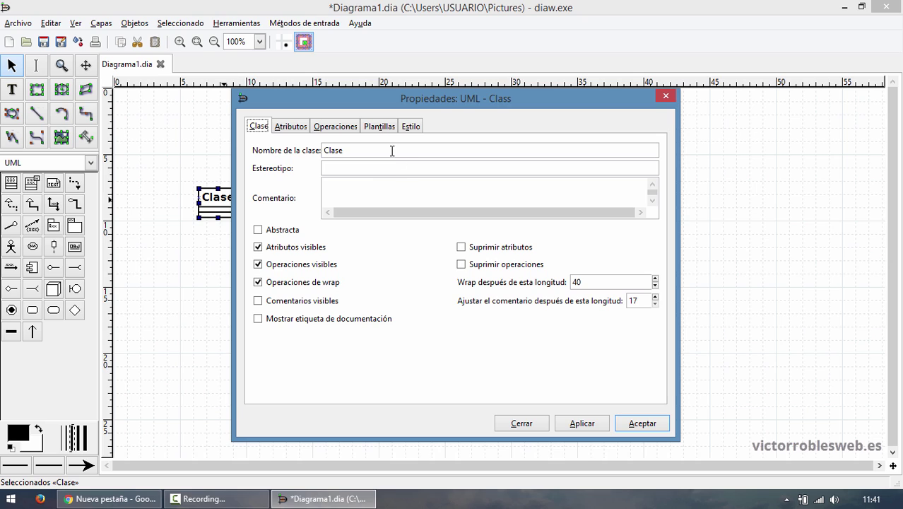
left_click_drag(390, 150, 322, 149)
type("USUA")
key("BackSpace")
key("BackSpace")
type("ERS")
Add the attributes id, name and surname to the USERS class.
left_click(290, 125)
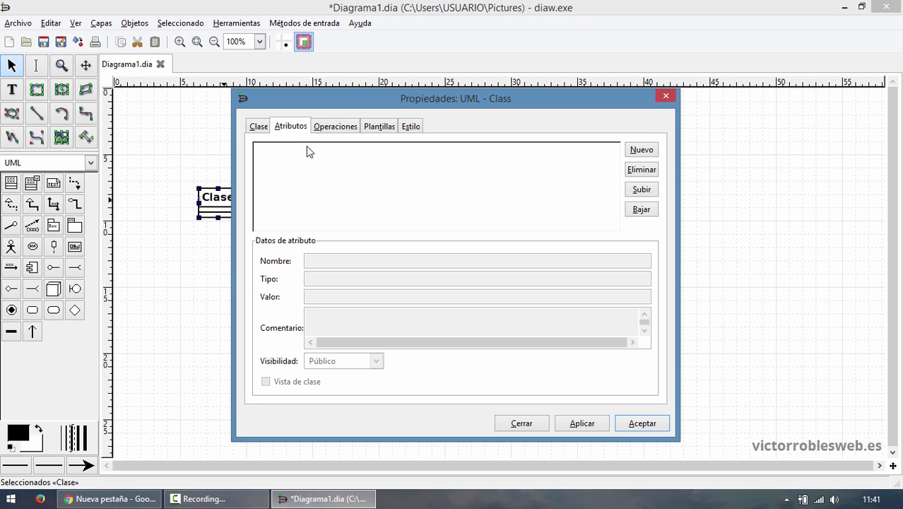
left_click(643, 156)
type("ID")
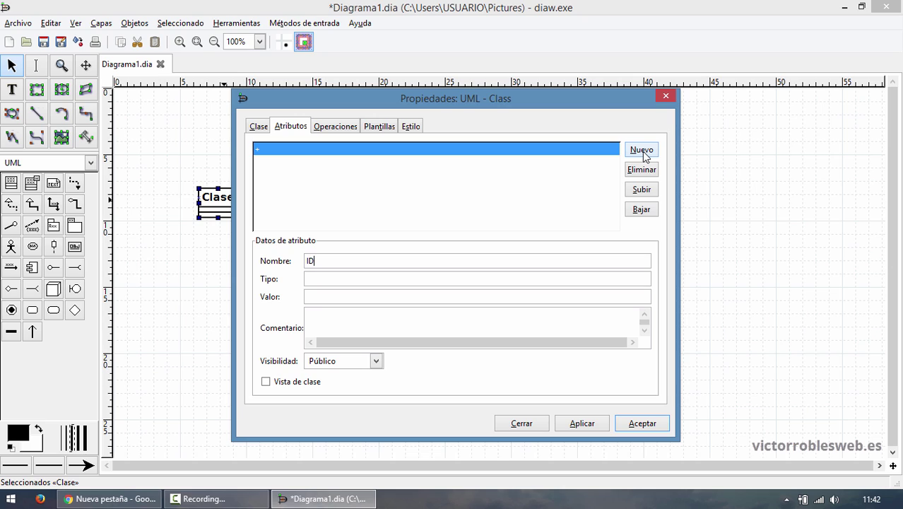
key("BackSpace")
key("BackSpace")
type("id")
left_click(642, 153)
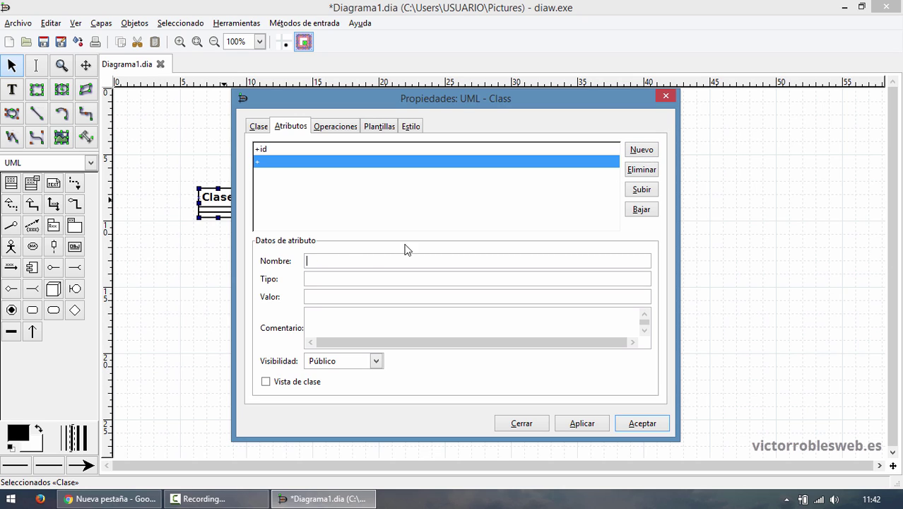
type("name")
left_click(638, 152)
type("su")
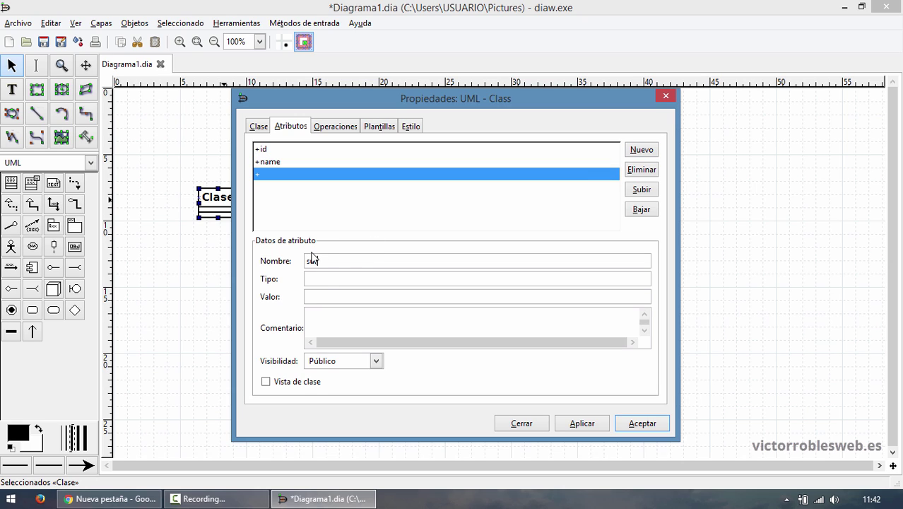
type("rname")
Add the attributes password, email, role and image to the USERS class, followed by one blank attribute.
left_click(647, 159)
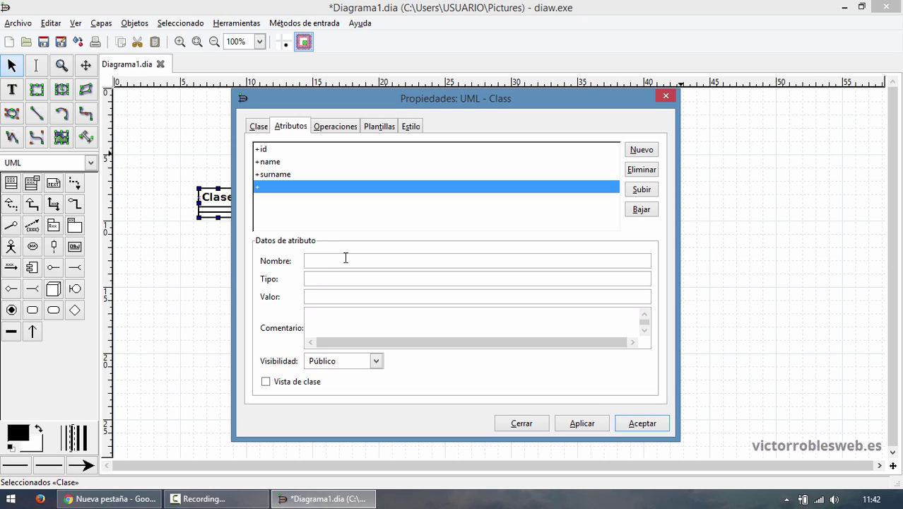
type("password")
left_click(640, 150)
type("email")
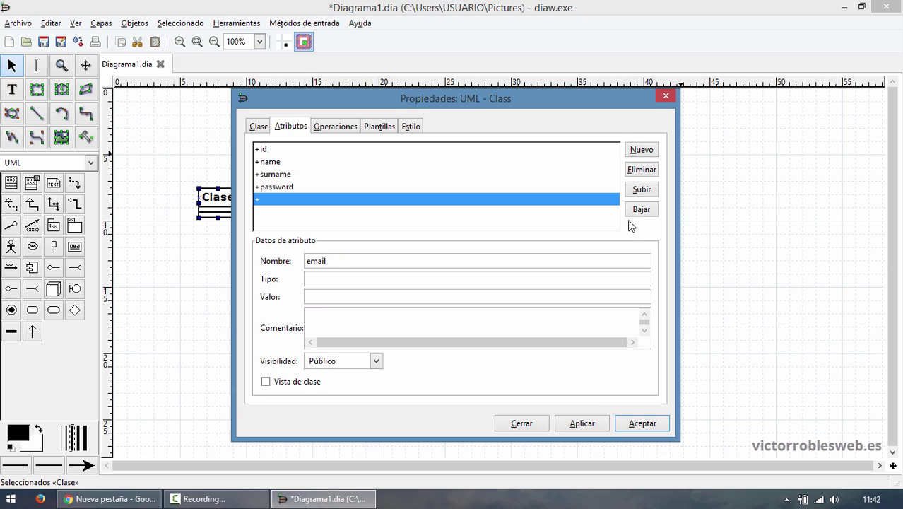
left_click(657, 149)
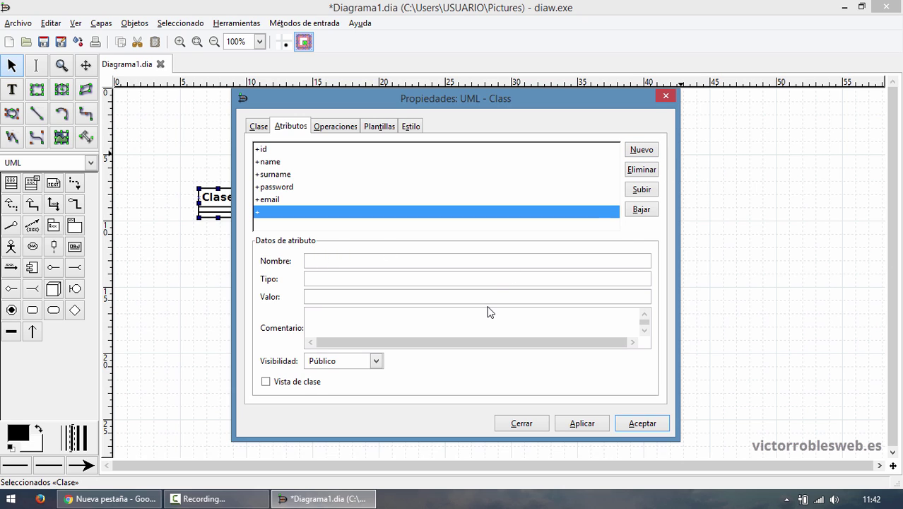
type("role")
left_click(639, 154)
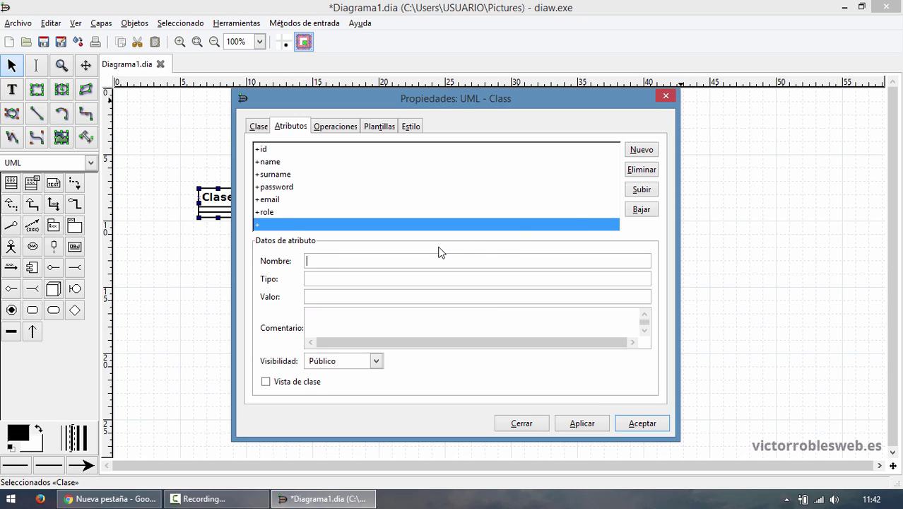
type("image")
left_click(643, 150)
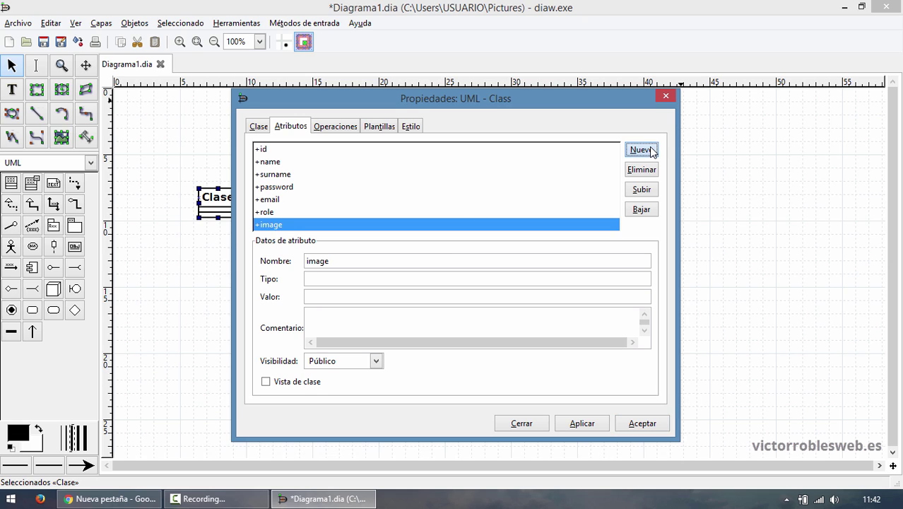
Move the role attribute up the attribute list so it sits directly below id.
left_click(271, 212)
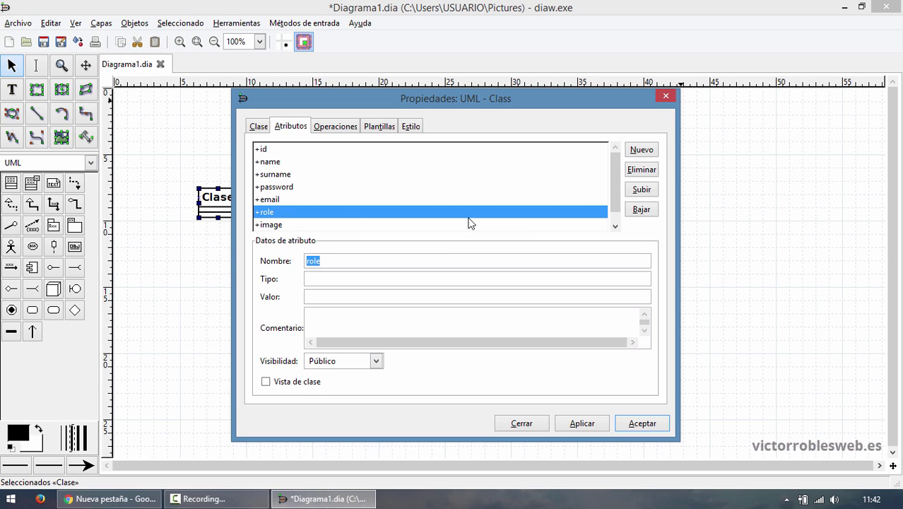
left_click(642, 190)
left_click(641, 190)
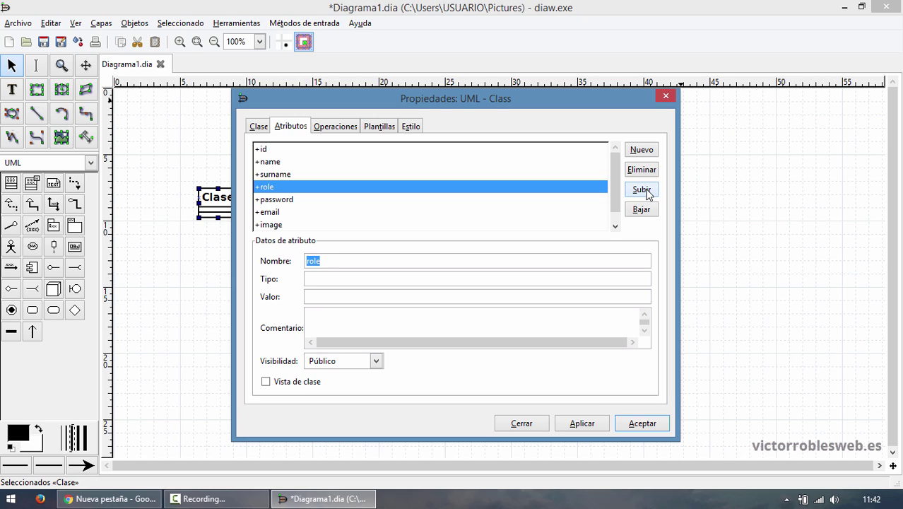
left_click(641, 190)
left_click(641, 190)
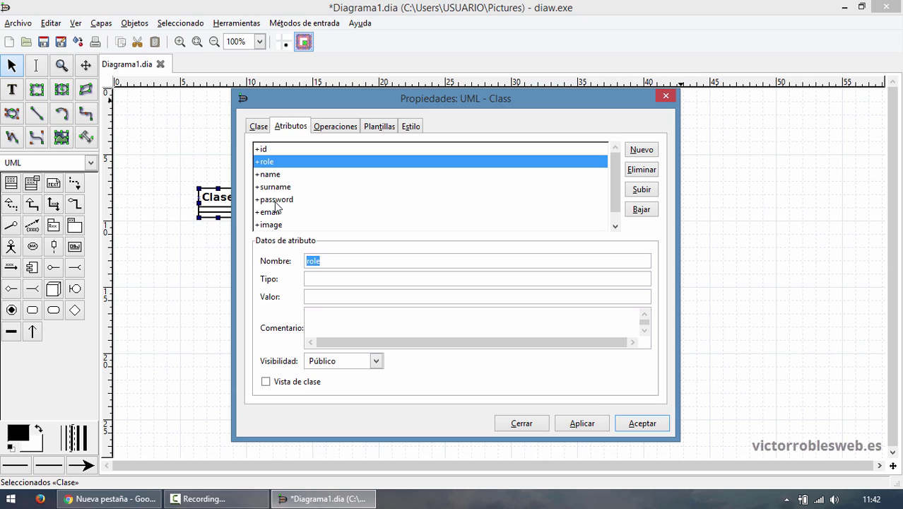
Move the password attribute below email and accept the class properties.
left_click(314, 200)
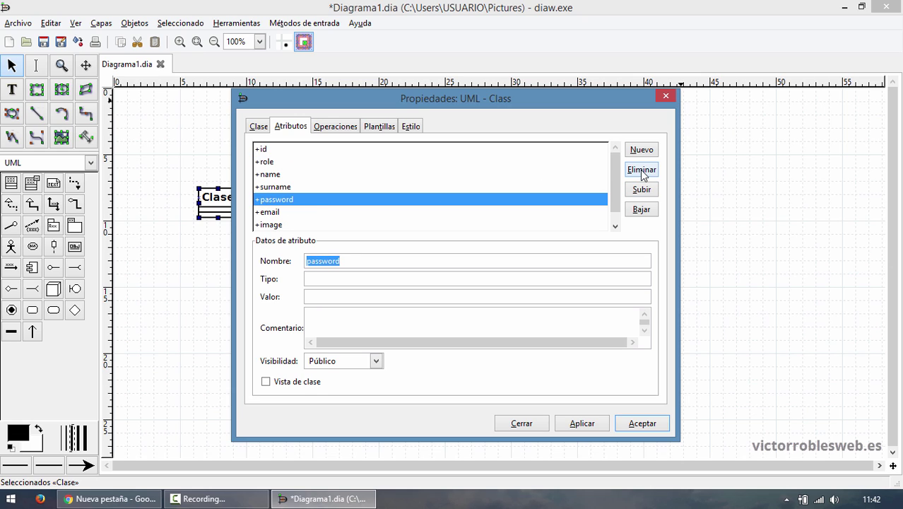
left_click(644, 210)
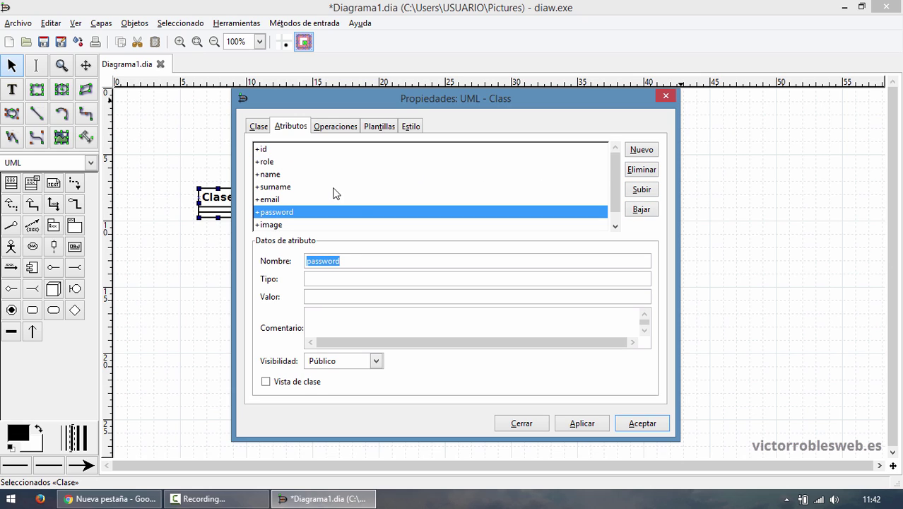
left_click(634, 424)
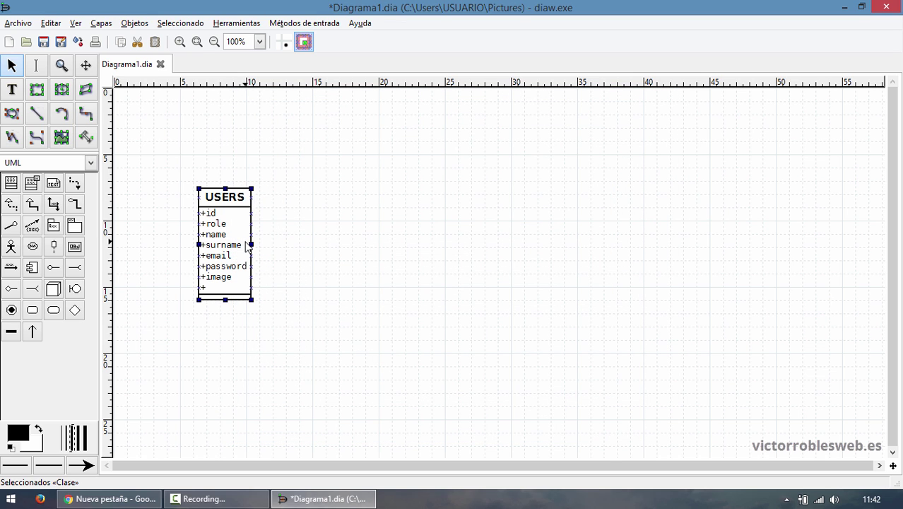
Move the USERS class away from the canvas's left edge and delete the blank attribute at the end of its list.
key("ctrl+plus")
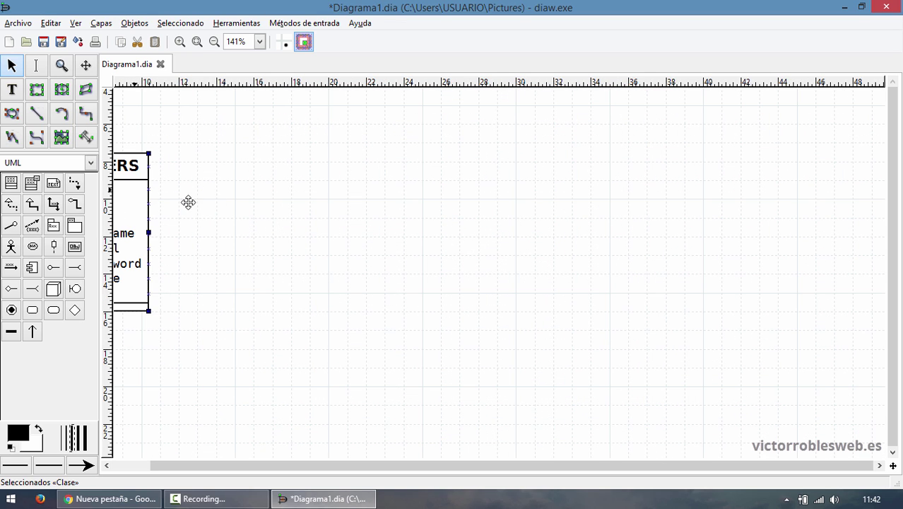
left_click_drag(132, 185, 245, 214)
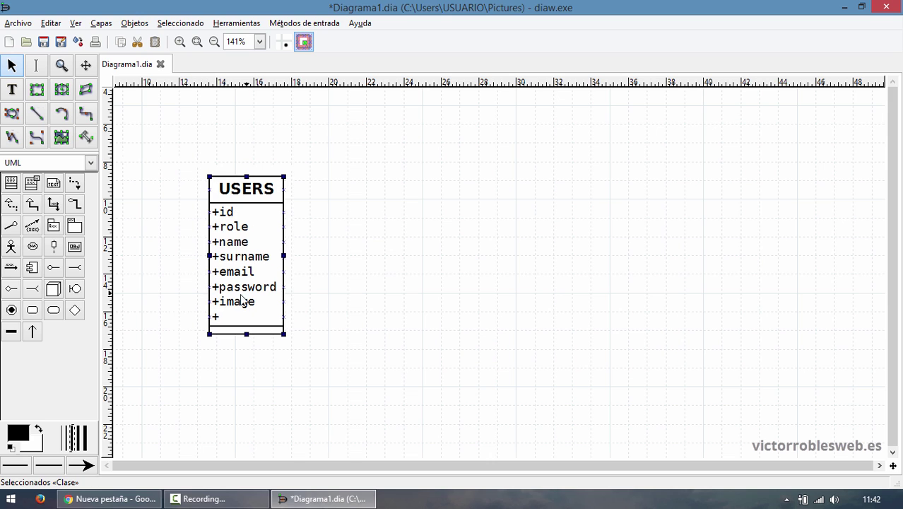
double_click(252, 286)
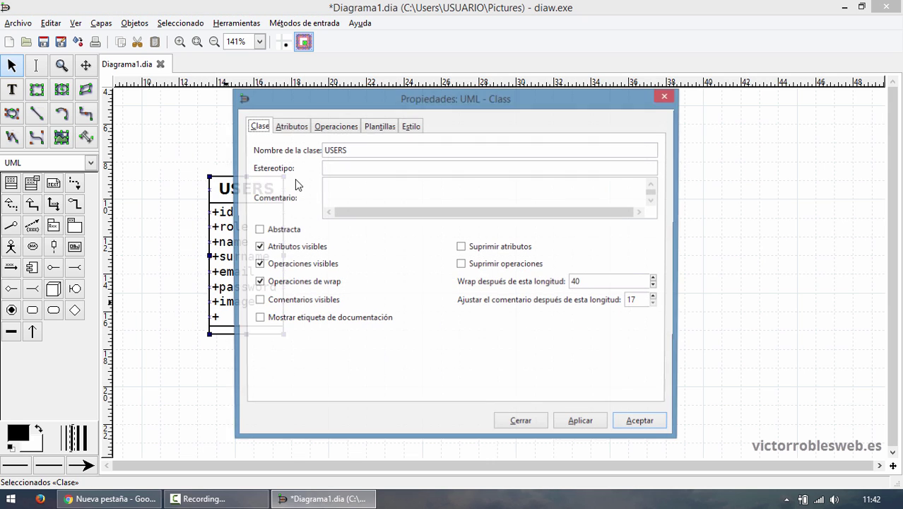
left_click(391, 127)
left_click(341, 127)
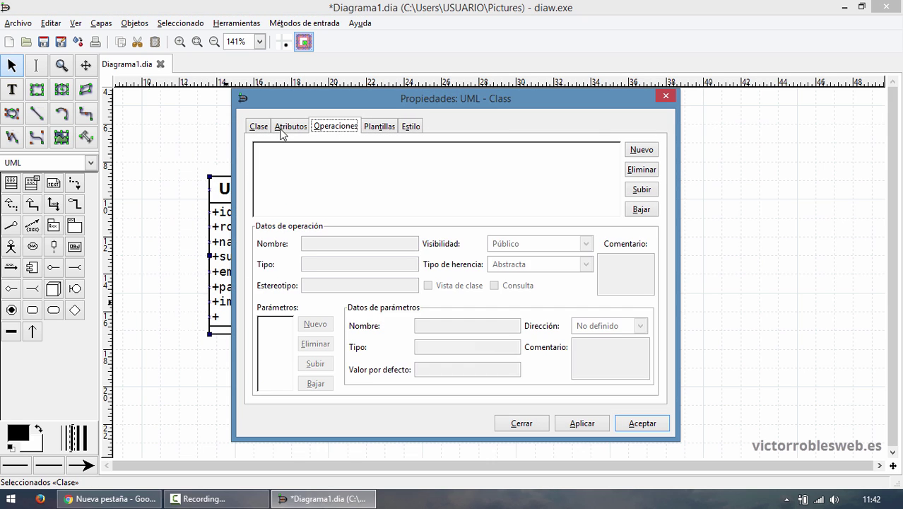
left_click(283, 129)
scroll(530, 191, "down", 1)
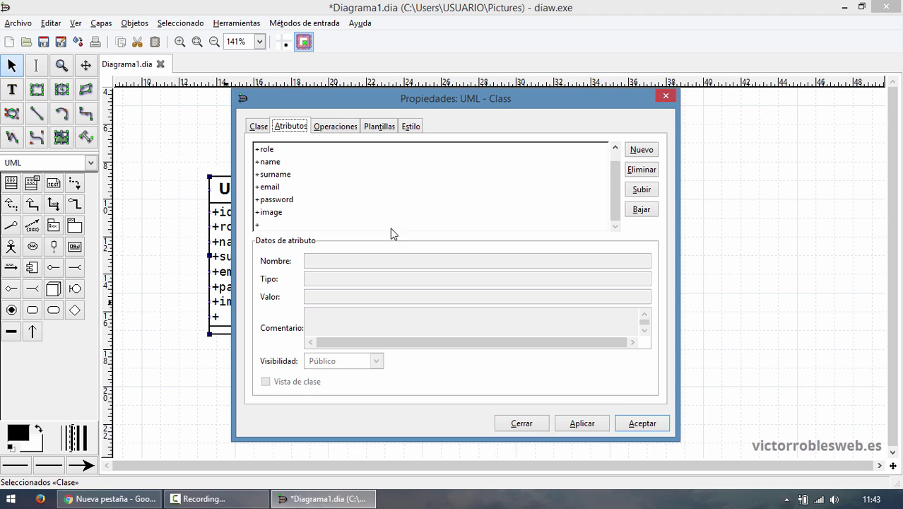
left_click(267, 225)
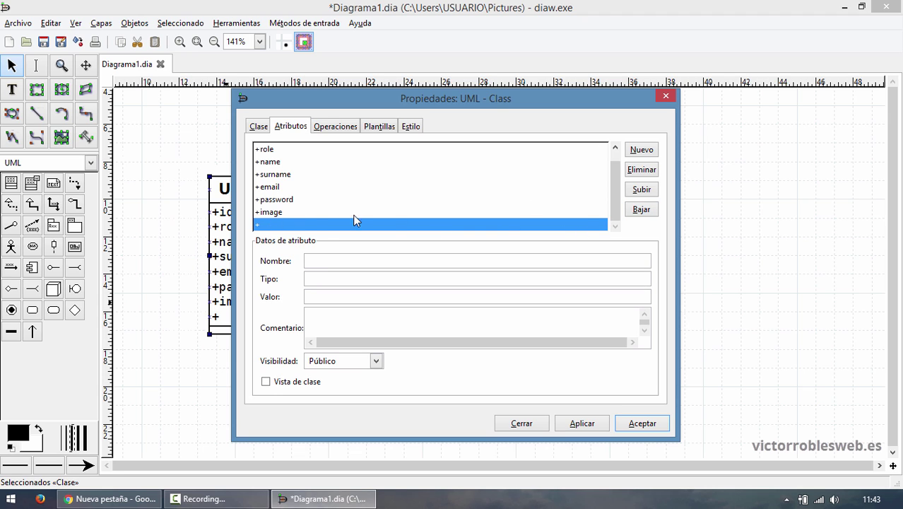
left_click(639, 173)
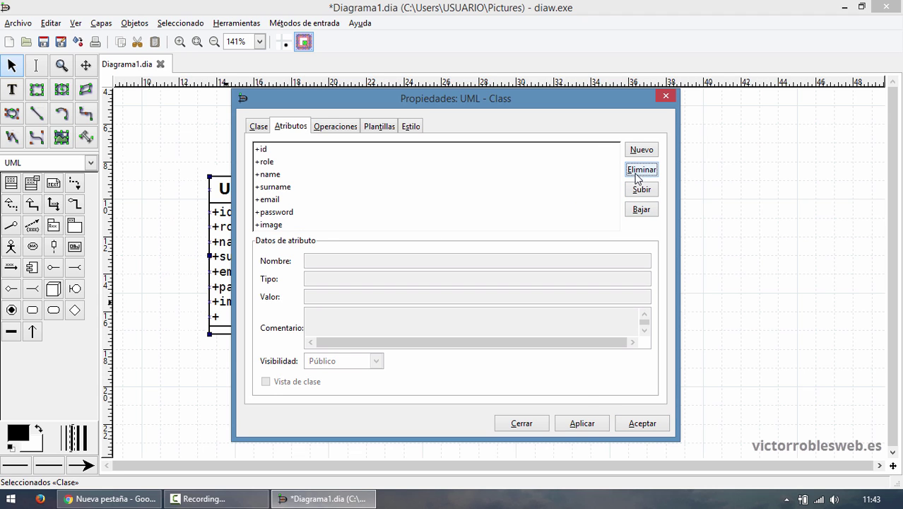
left_click(588, 421)
left_click(644, 423)
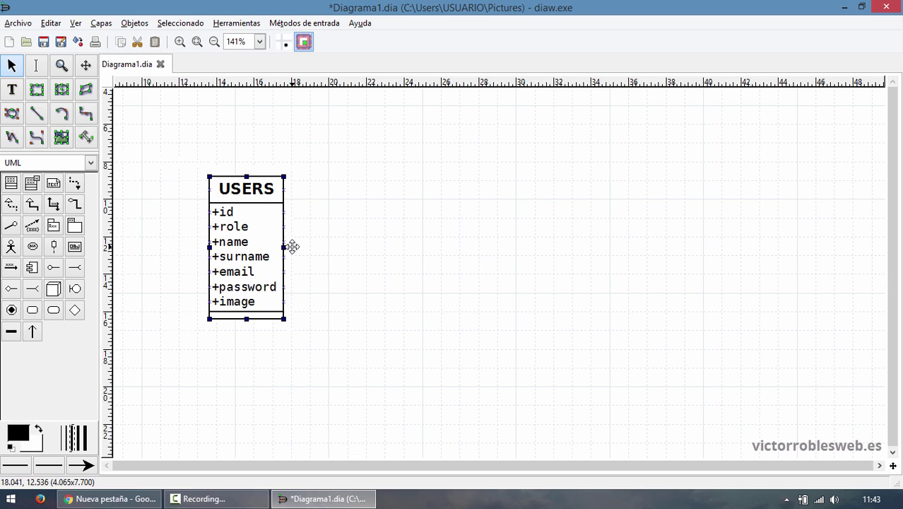
Place a new UML class above and to the right of the USERS class and name it CATEGORIES.
left_click(12, 185)
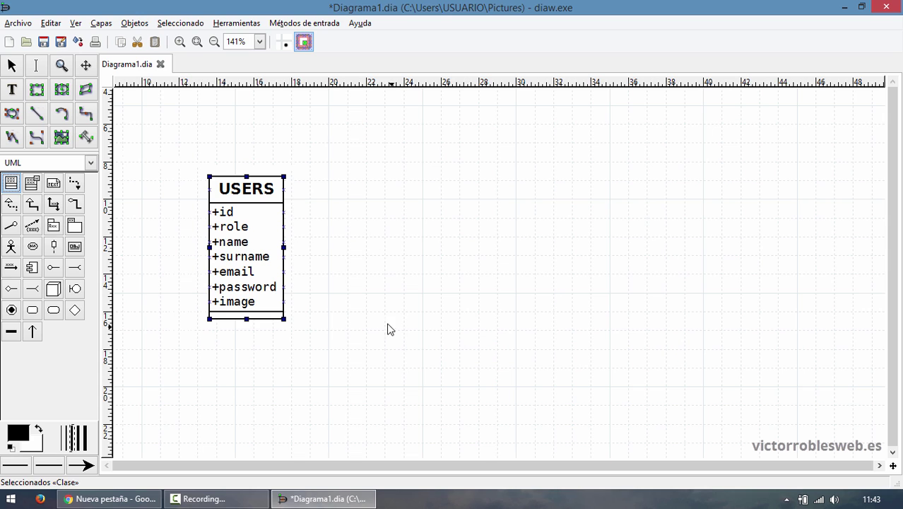
left_click(379, 139)
double_click(404, 153)
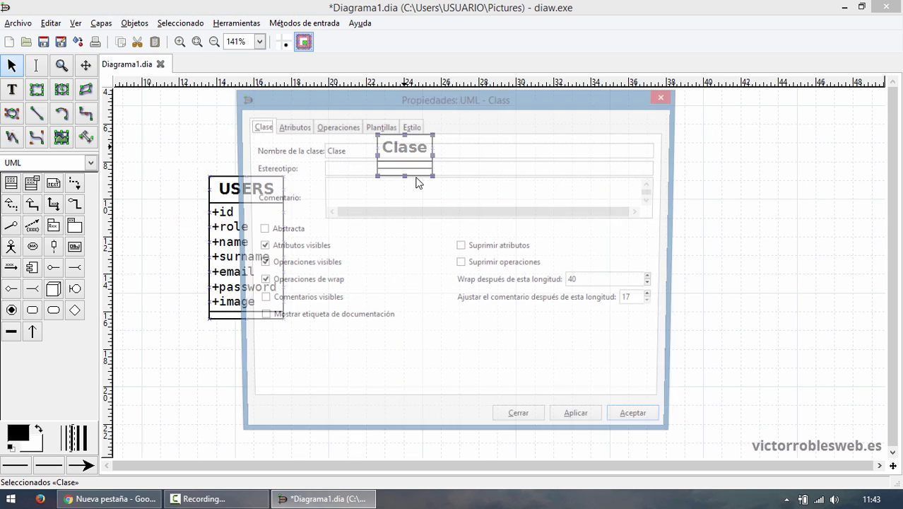
type("CAT")
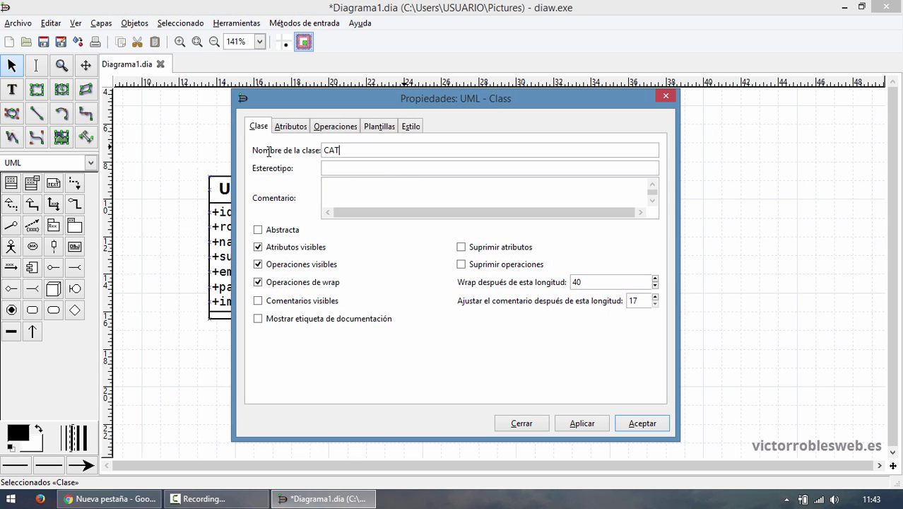
type("EGORIES")
Add the attributes id, name and description to the CATEGORIES class, leaving no blank attribute, and accept its properties.
left_click(289, 127)
left_click(649, 154)
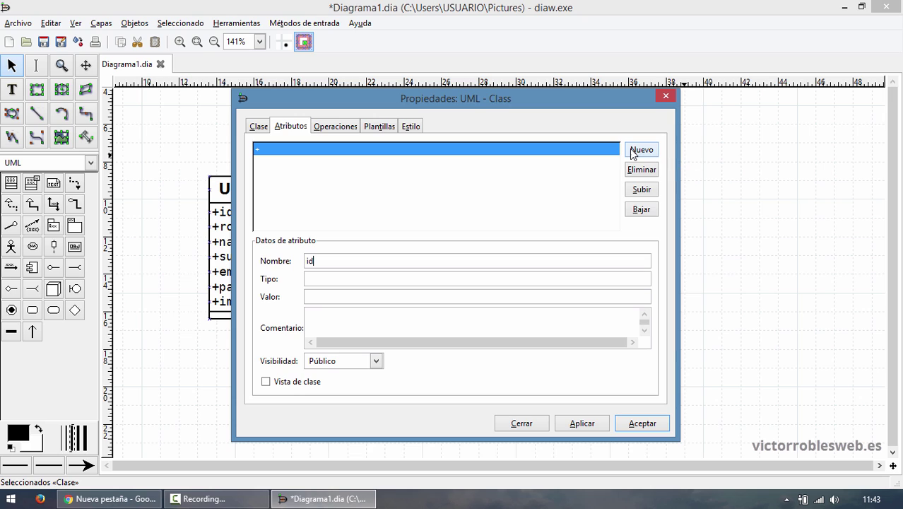
type("id")
left_click(641, 152)
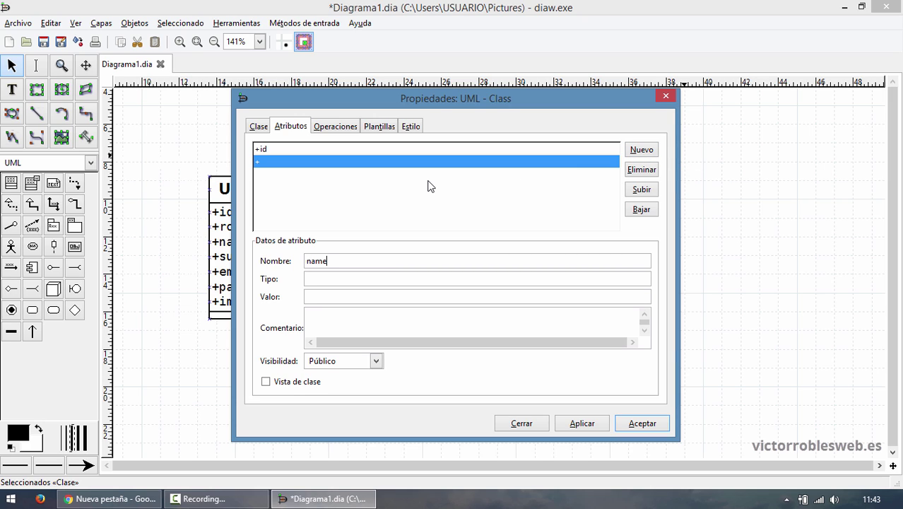
type("name")
left_click(644, 152)
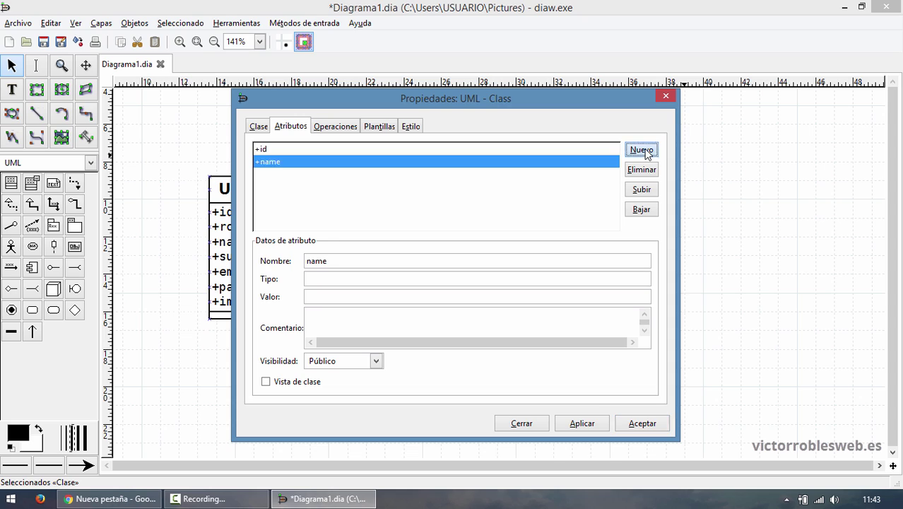
type("descrp")
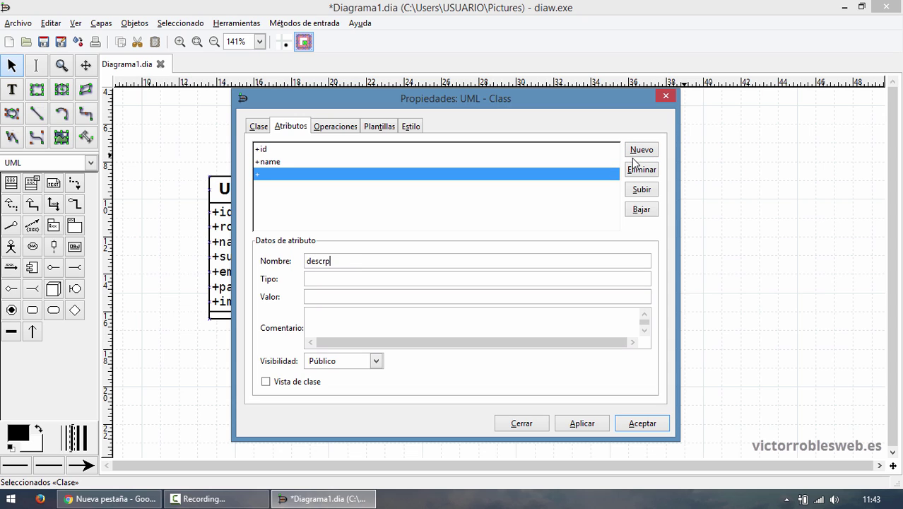
type("ipción")
type("ion")
left_click(640, 150)
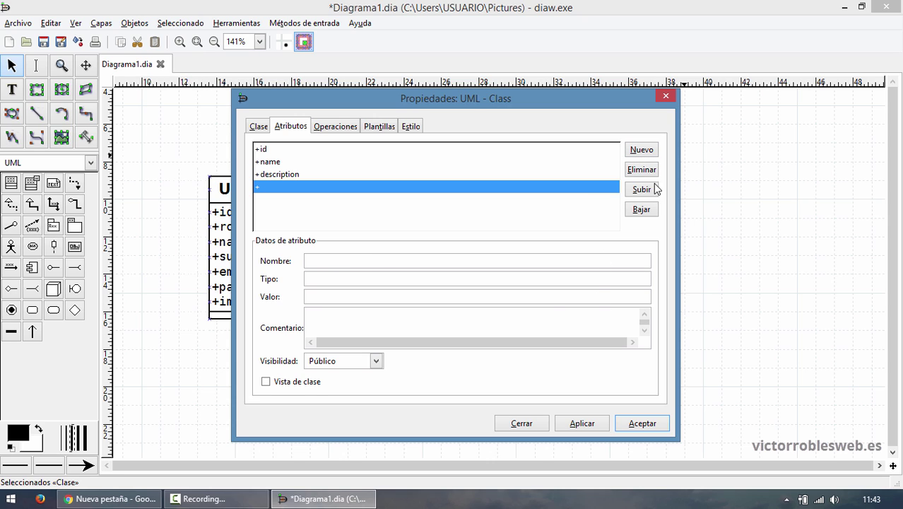
left_click(641, 170)
left_click(641, 423)
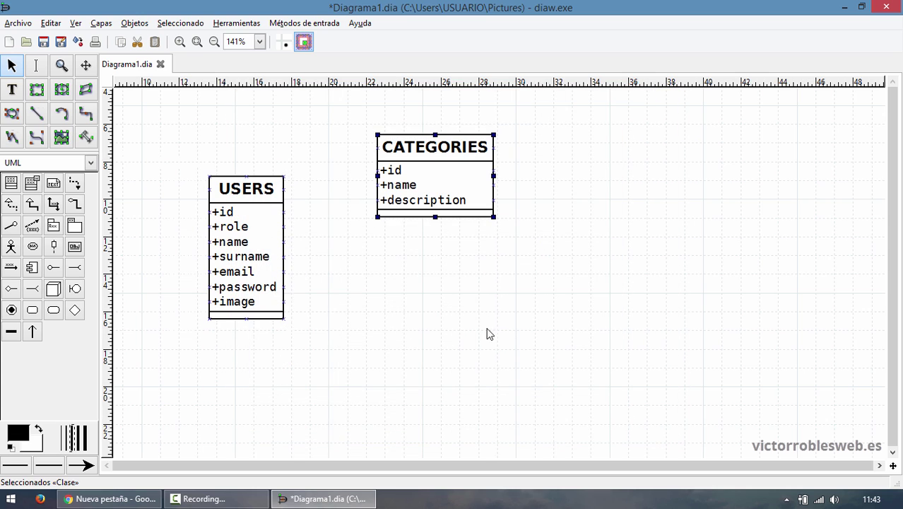
Place another UML class to the right of the CATEGORIES class and name it TAGS.
left_click(12, 184)
left_click(599, 177)
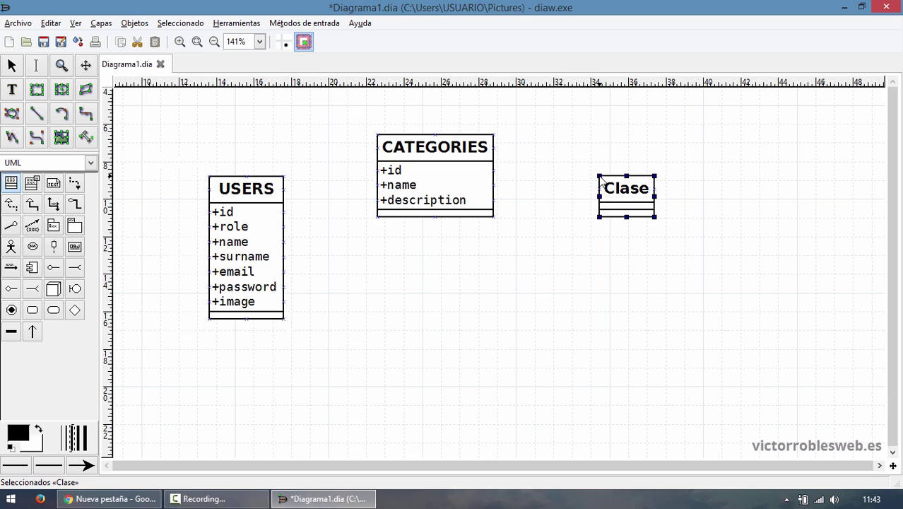
double_click(625, 187)
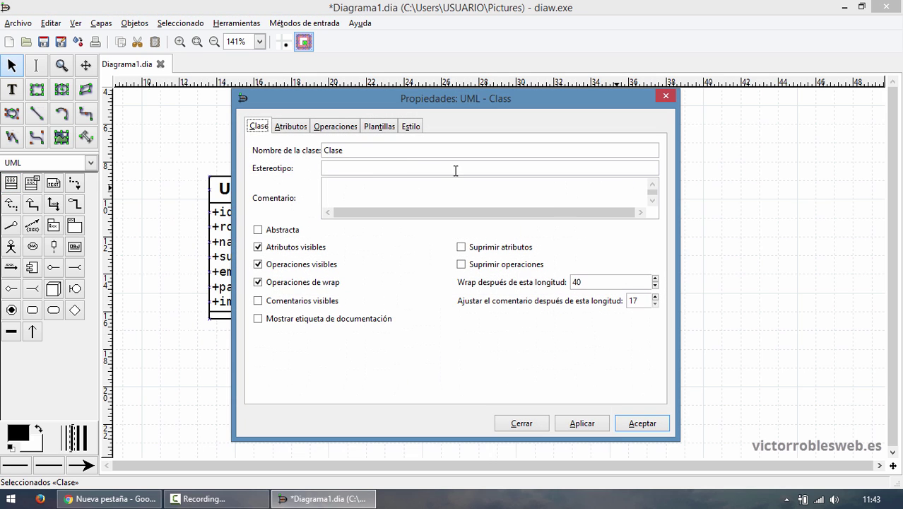
left_click_drag(357, 146, 291, 144)
type("TAGS")
Give the TAGS class the attributes id, name and description and accept its properties.
left_click(290, 127)
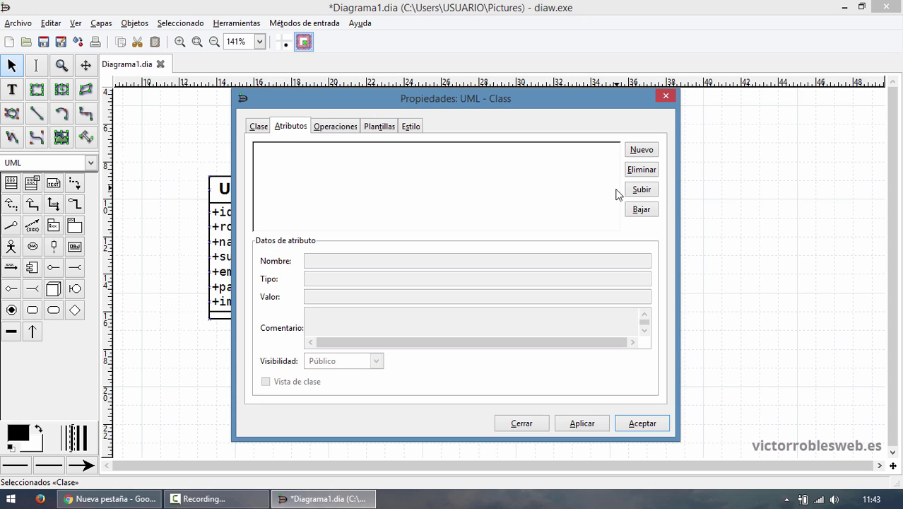
left_click(640, 151)
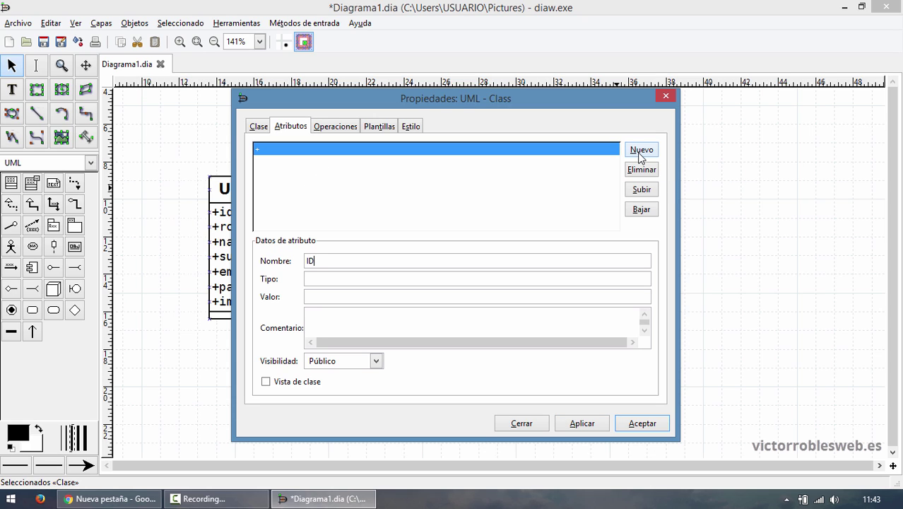
key("BackSpace")
left_click(640, 151)
type("name")
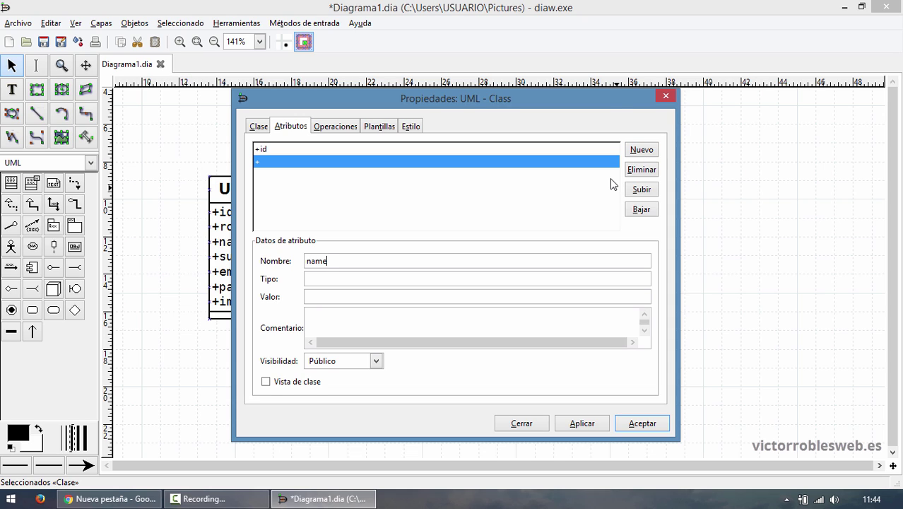
left_click(648, 151)
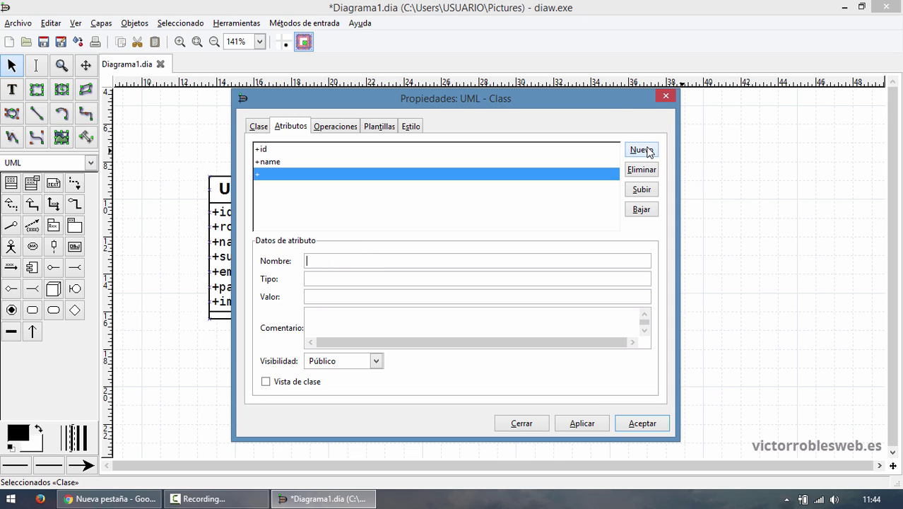
type("description")
left_click(648, 150)
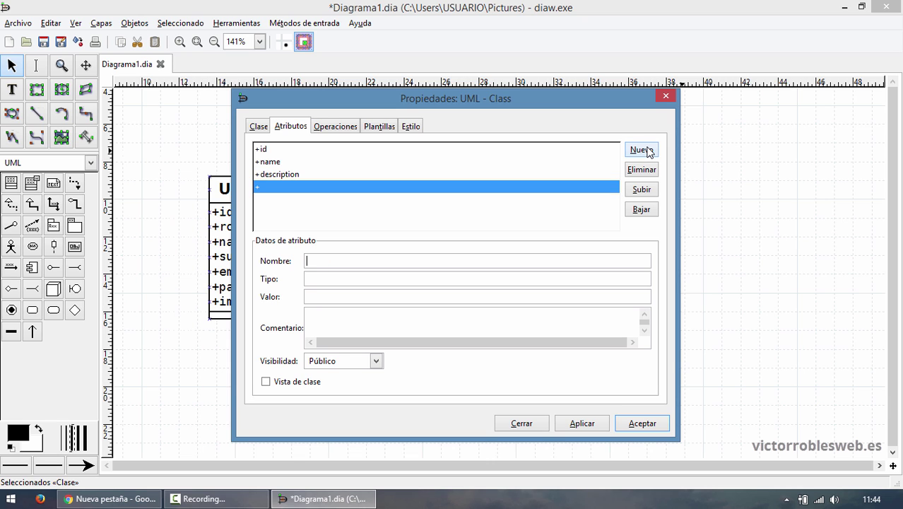
left_click(640, 423)
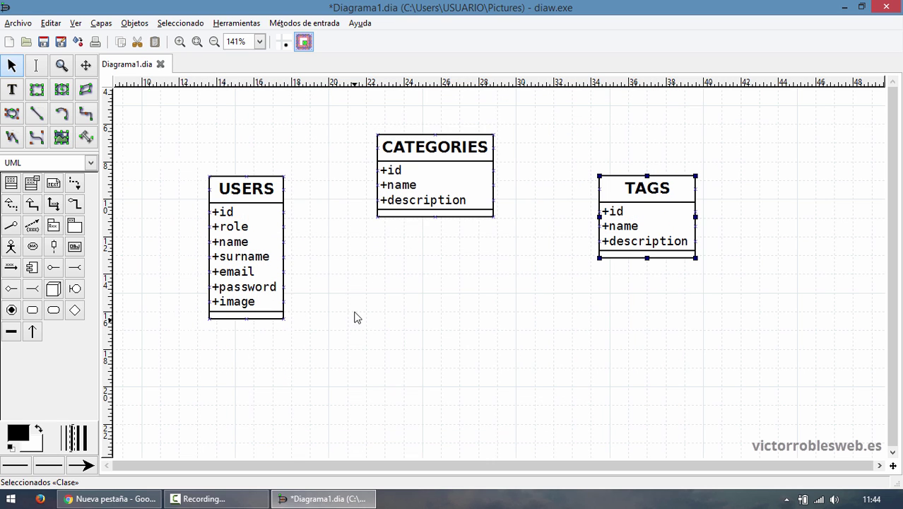
Place a UML class below the CATEGORIES class and name it ENTRIES.
left_click(10, 182)
left_click(400, 318)
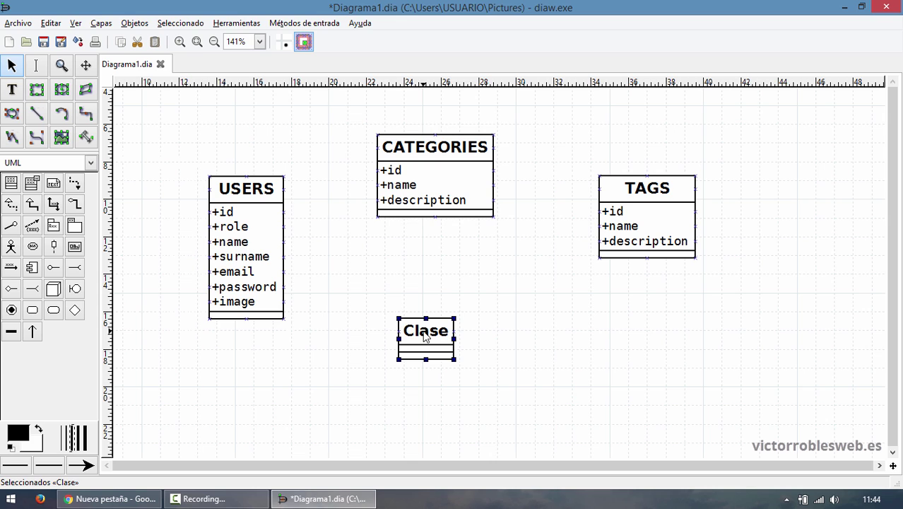
double_click(424, 331)
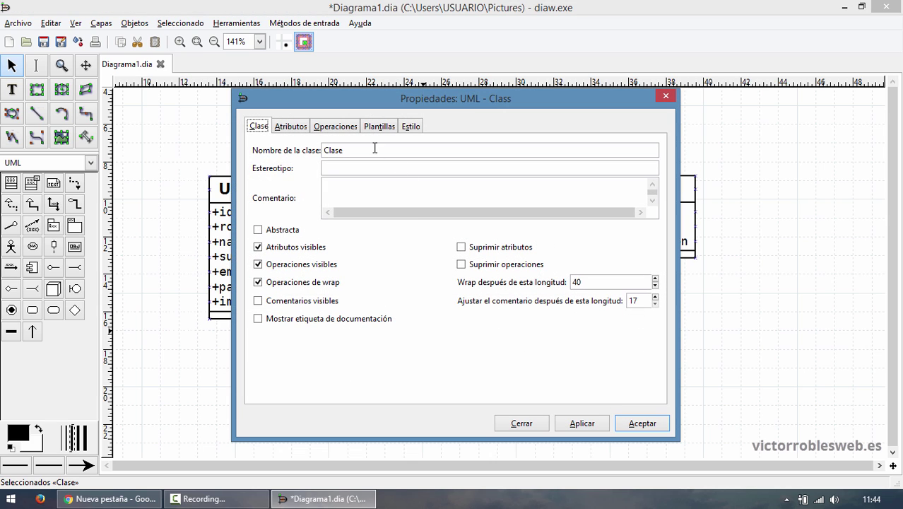
key("Tab")
type("E")
key("BackSpace")
key("BackSpace")
key("BackSpace")
type("NTRIES")
Add the attributes id, user_id, category_id, title and content to the ENTRIES class.
left_click(291, 126)
left_click(641, 149)
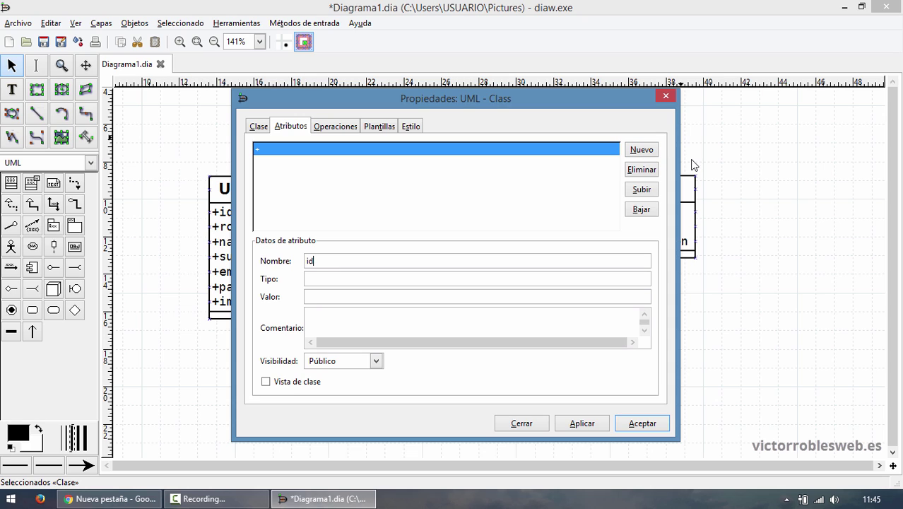
left_click(647, 151)
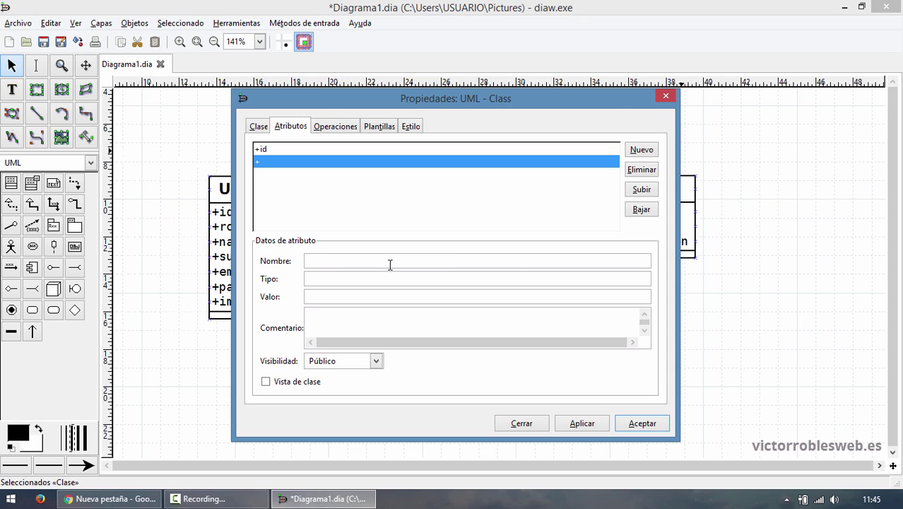
type("user_id")
left_click(639, 150)
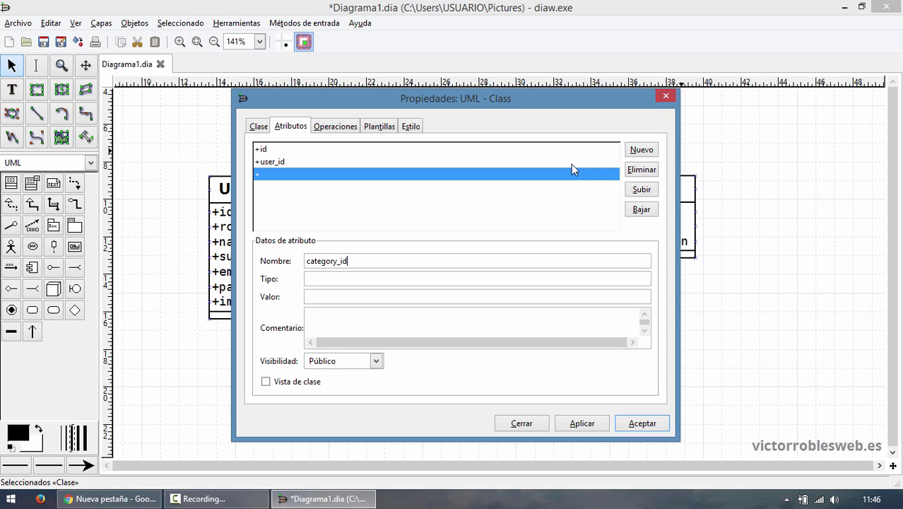
left_click(641, 149)
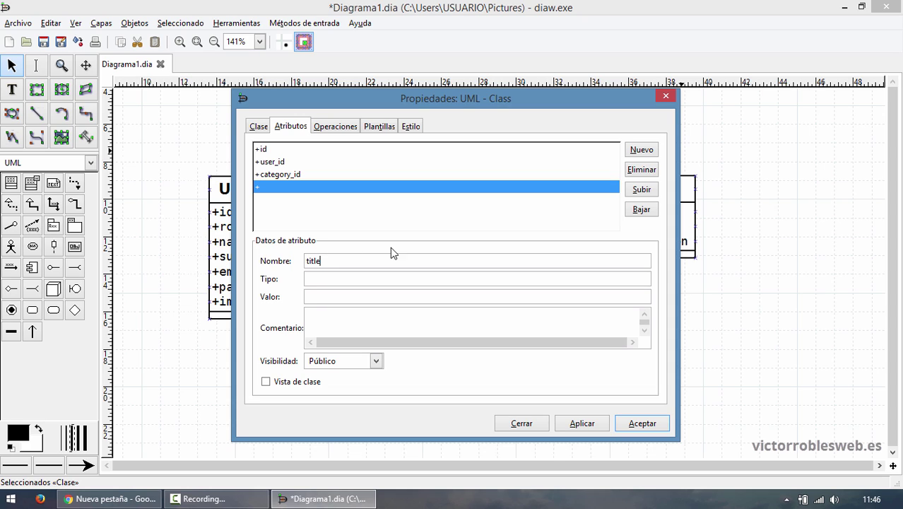
left_click(642, 149)
type("cont")
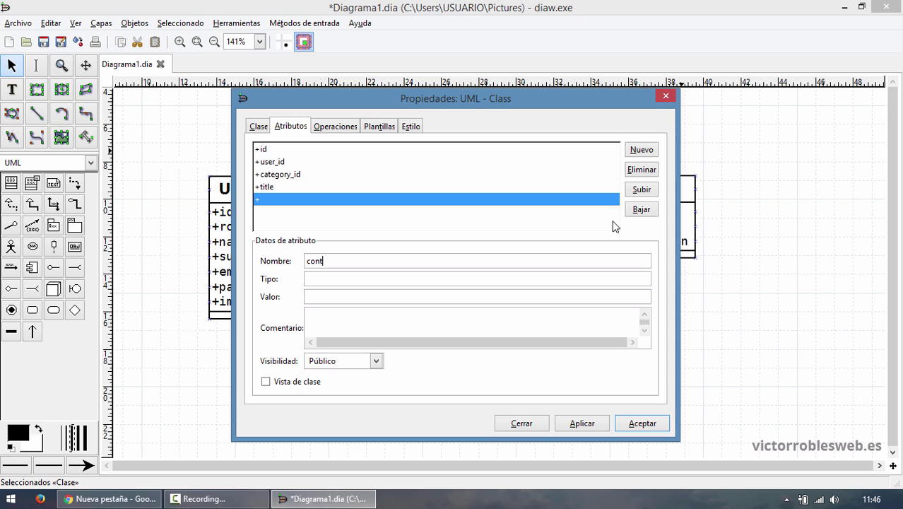
type("ent")
Add the attributes status and image to the ENTRIES class, delete the leftover blank attribute and accept the properties.
left_click(640, 149)
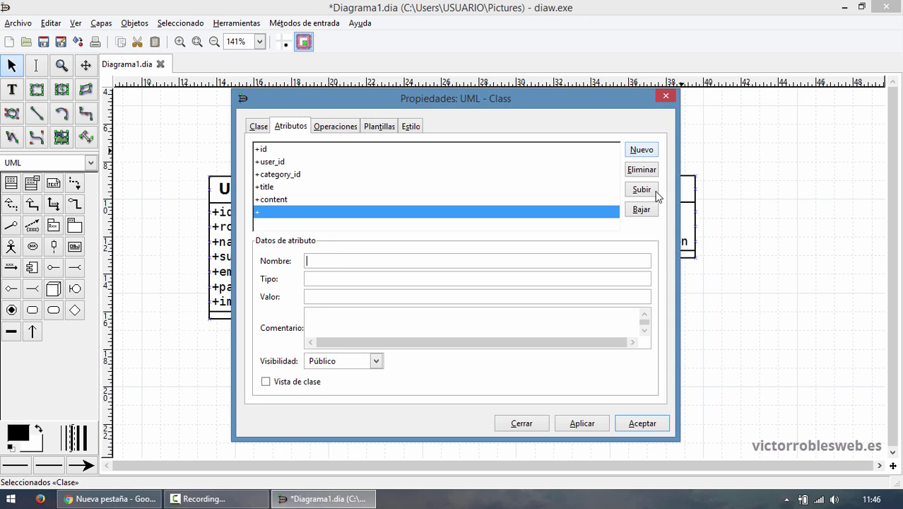
type("status")
left_click(641, 151)
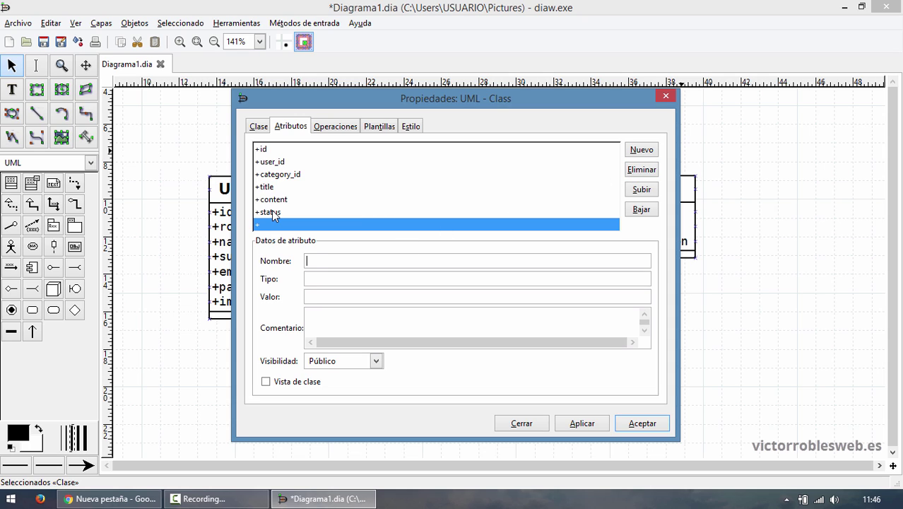
type("image")
left_click(632, 156)
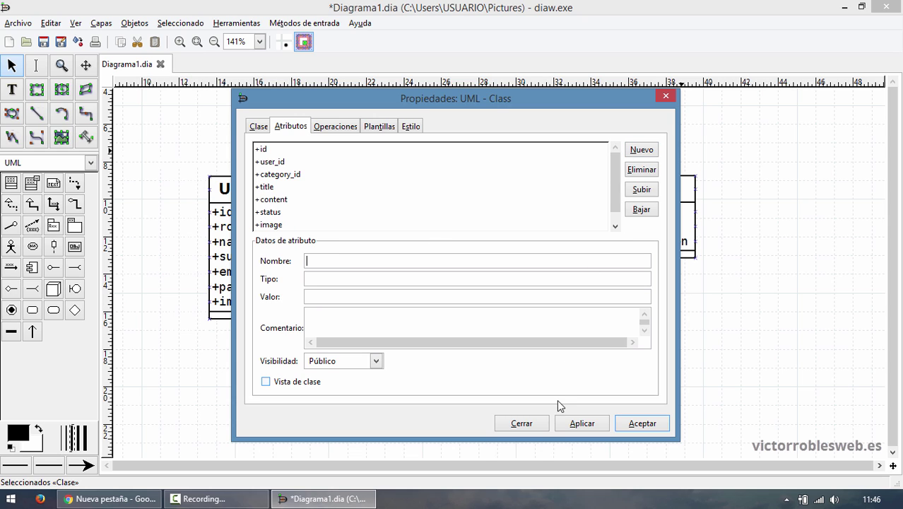
left_click(642, 171)
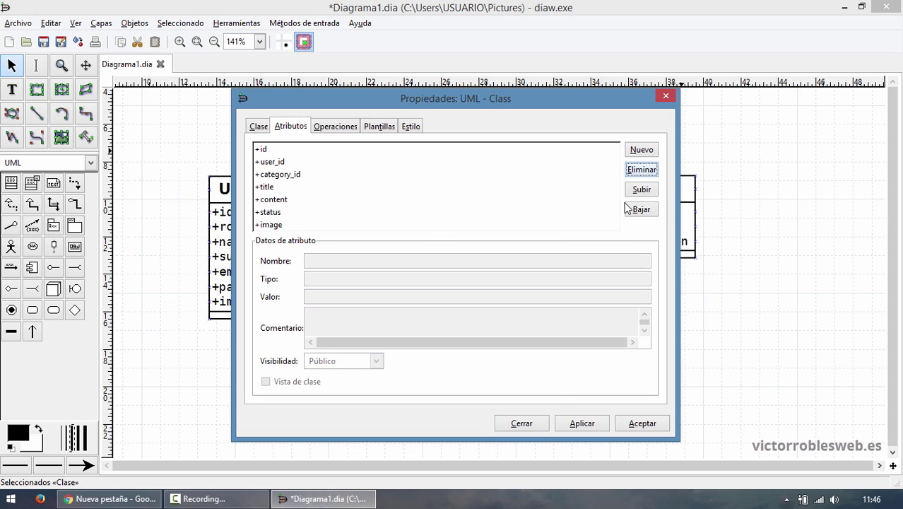
left_click(565, 425)
left_click(641, 424)
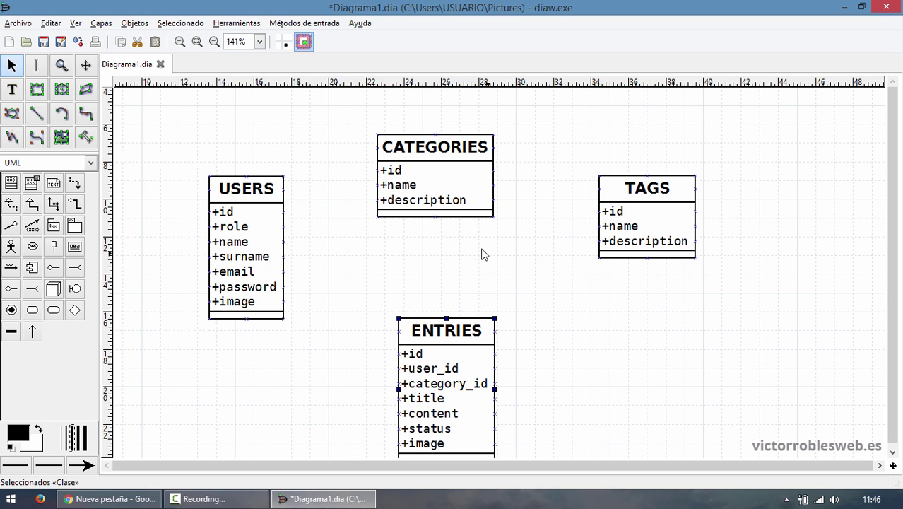
Move the ENTRIES class up and slightly left, and shift the CATEGORIES class up to widen the gap between them.
left_click_drag(447, 332, 427, 301)
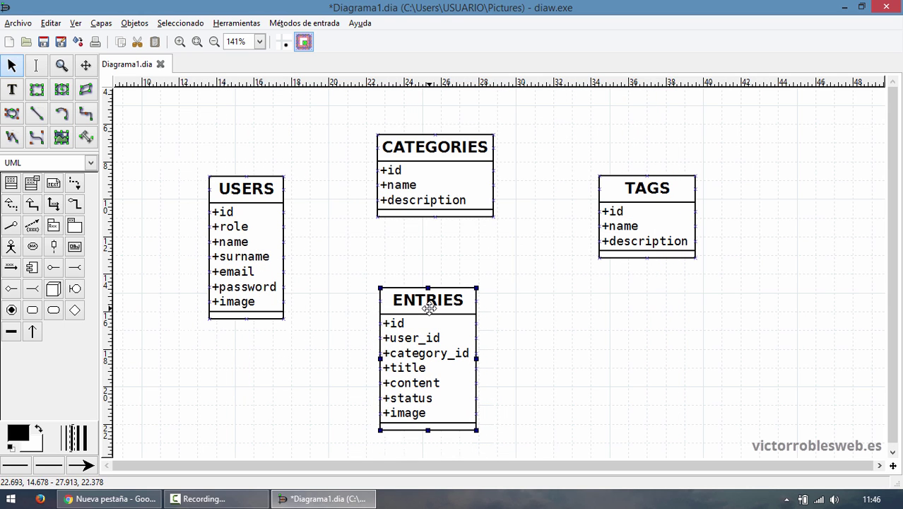
left_click_drag(431, 188, 426, 173)
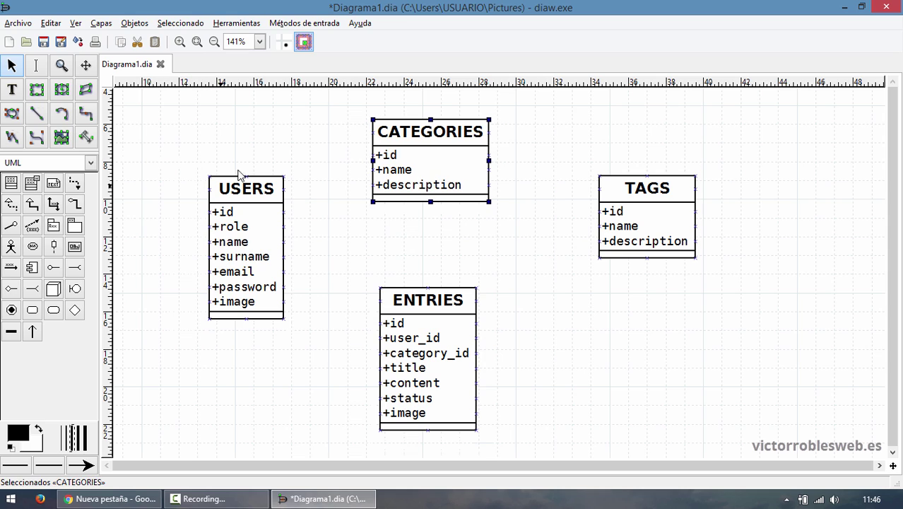
Draw UML transition arrows from user_id in ENTRIES to id in USERS and from category_id in ENTRIES to id in CATEGORIES.
left_click(33, 334)
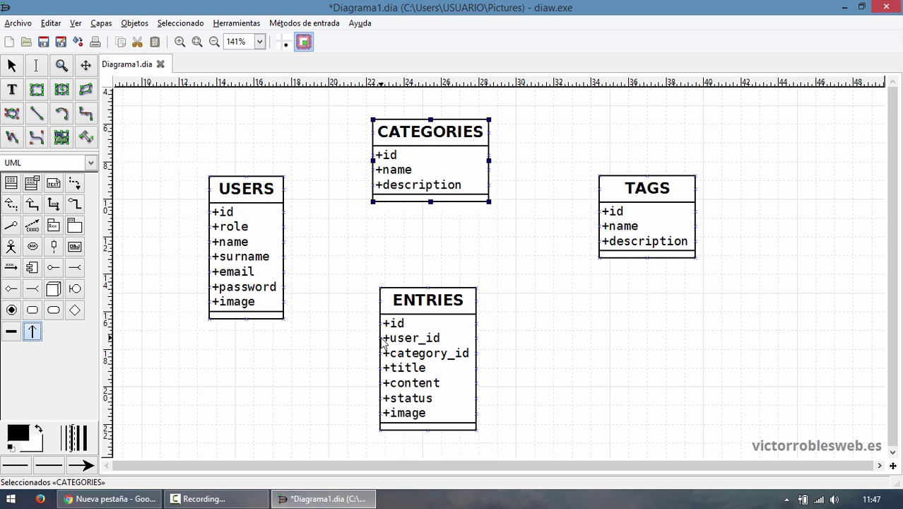
left_click_drag(382, 341, 284, 211)
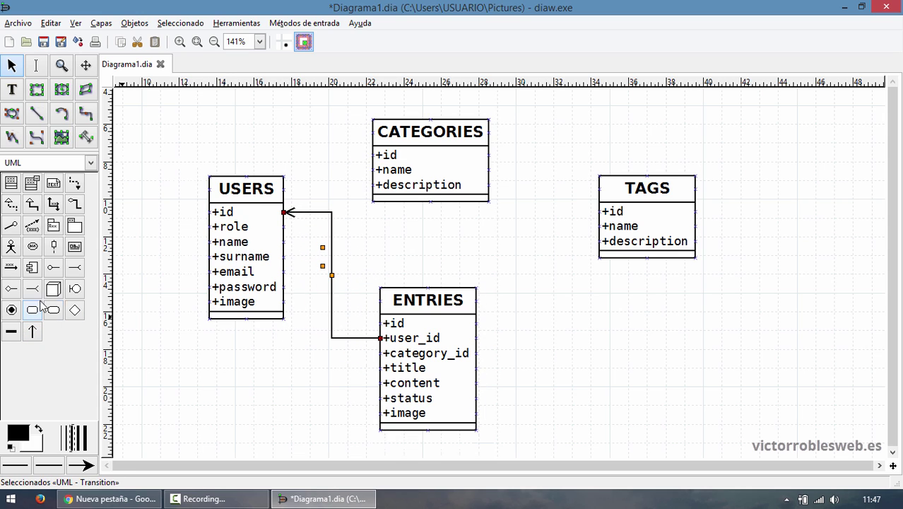
left_click(32, 331)
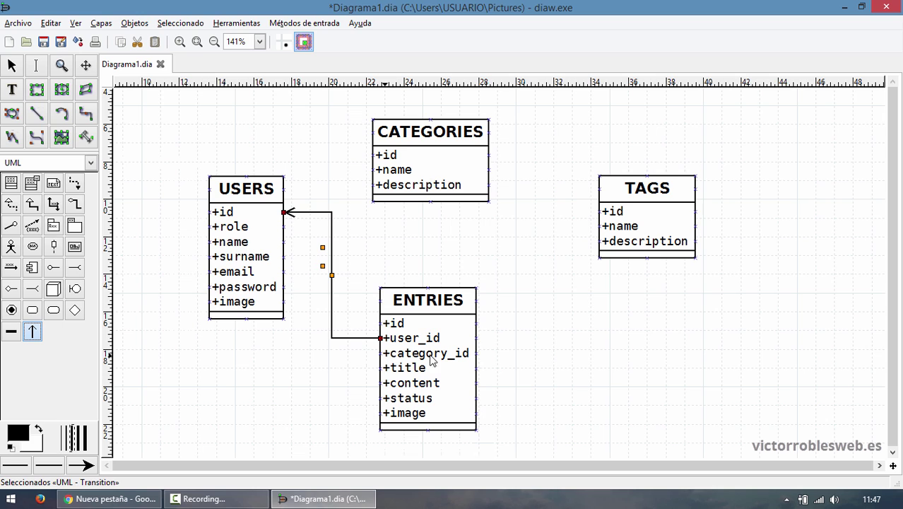
mouse_move(477, 353)
left_mouse_down()
mouse_move(499, 357)
mouse_move(526, 341)
mouse_move(529, 202)
mouse_move(350, 211)
mouse_move(316, 173)
mouse_move(372, 154)
left_mouse_up()
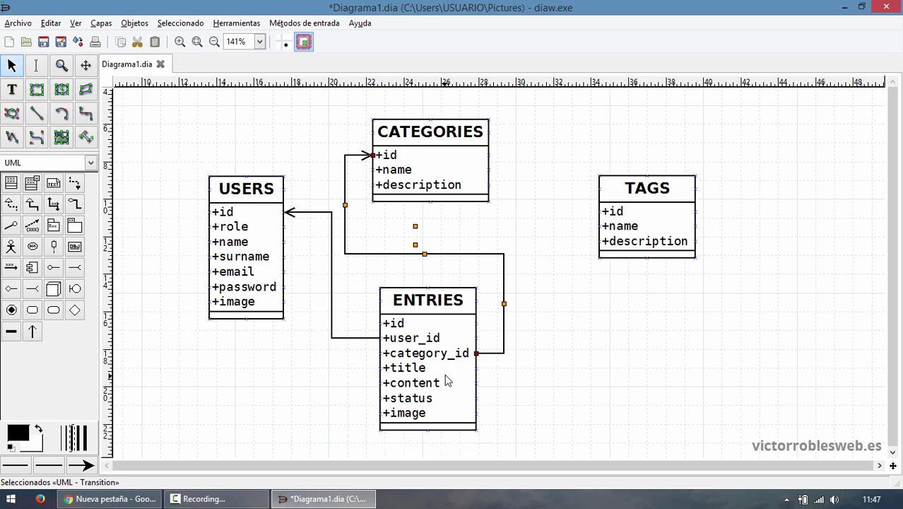
Shift the CATEGORIES class up and move the USERS and ENTRIES classes up and left to free space beside ENTRIES.
mouse_move(416, 352)
left_mouse_down()
mouse_move(418, 387)
mouse_move(416, 348)
mouse_move(411, 365)
left_mouse_up()
left_click_drag(424, 168, 419, 145)
left_click_drag(253, 197, 202, 184)
left_click_drag(424, 353, 370, 322)
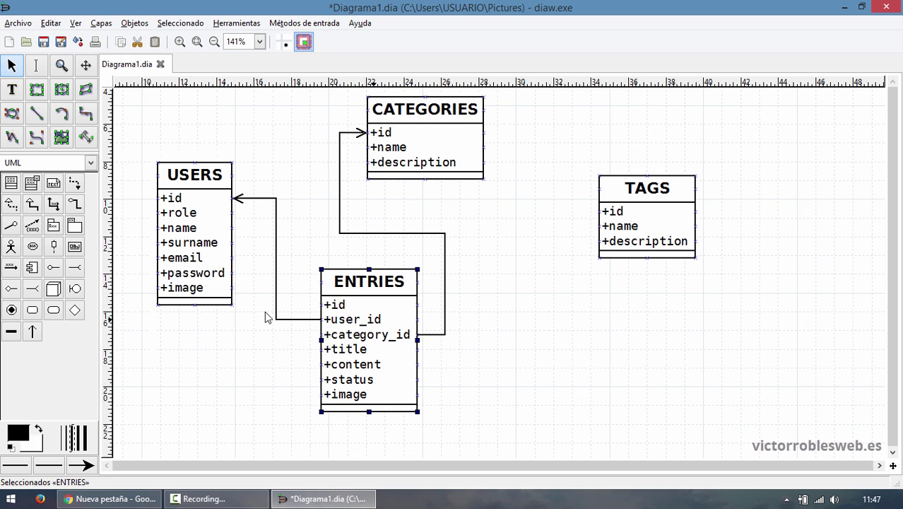
Reposition the TAGS class slightly down and left, leaving a wide gap between it and ENTRIES.
left_click_drag(596, 242, 545, 262)
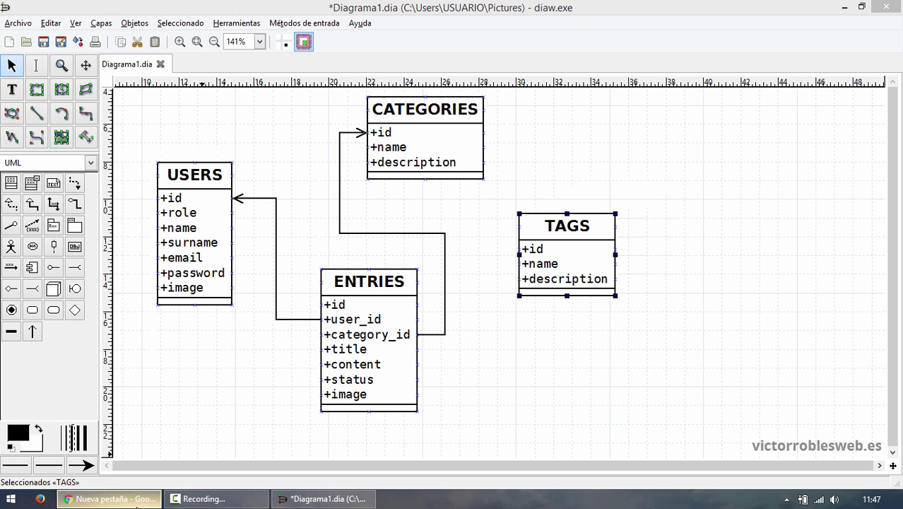
left_click(530, 342)
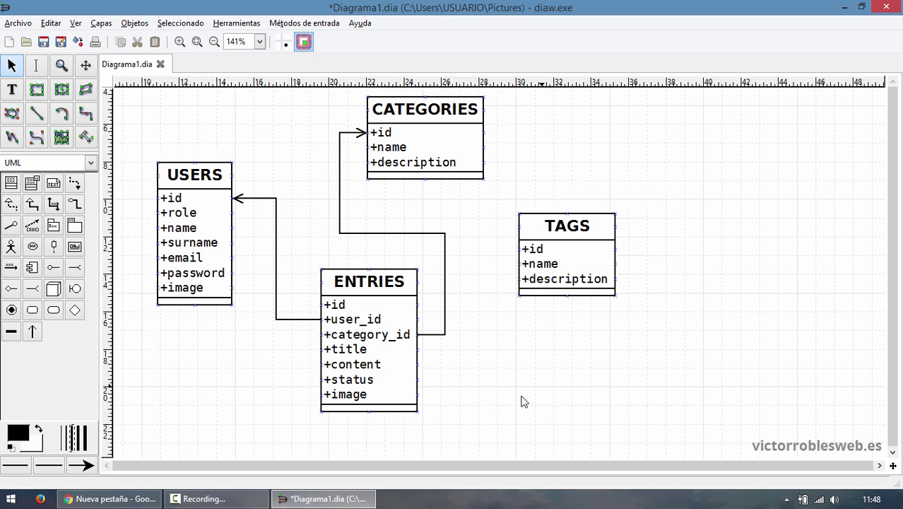
left_click_drag(547, 258, 625, 237)
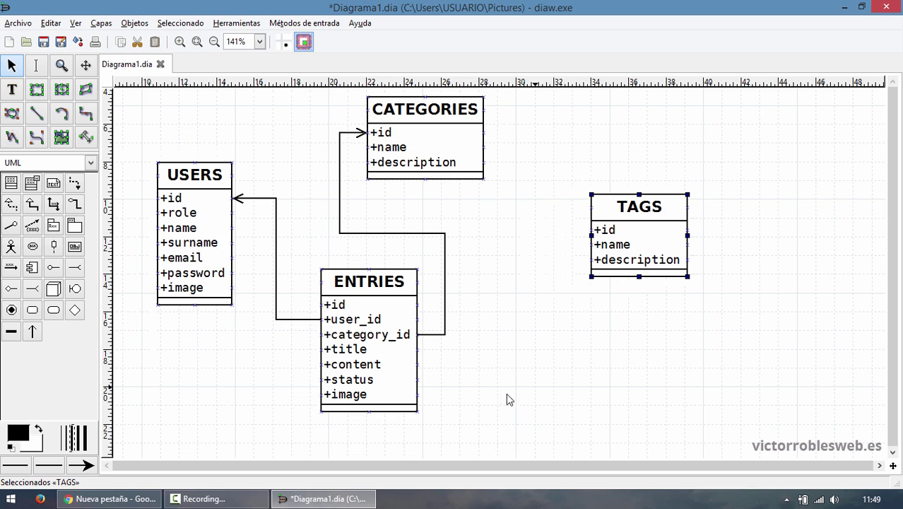
Place a new UML class between ENTRIES and TAGS, below TAGS, and name it entry_tag.
left_click(10, 183)
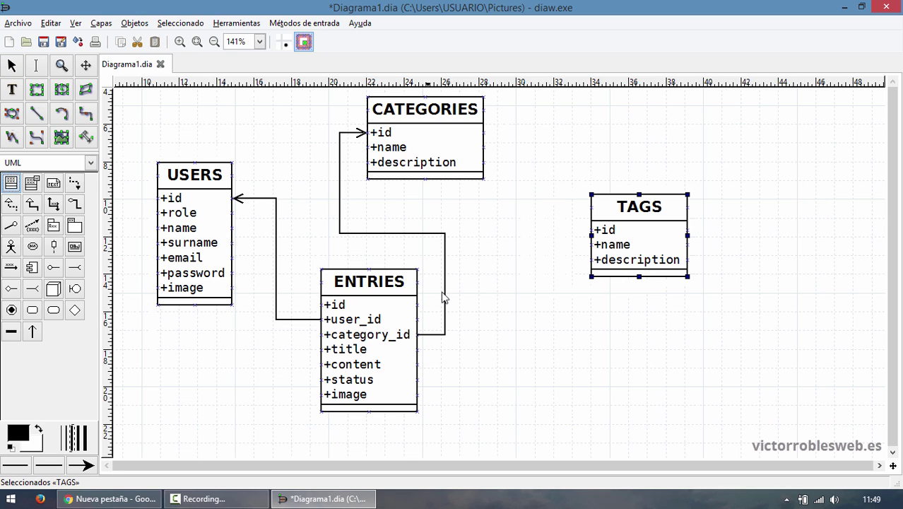
left_click(514, 338)
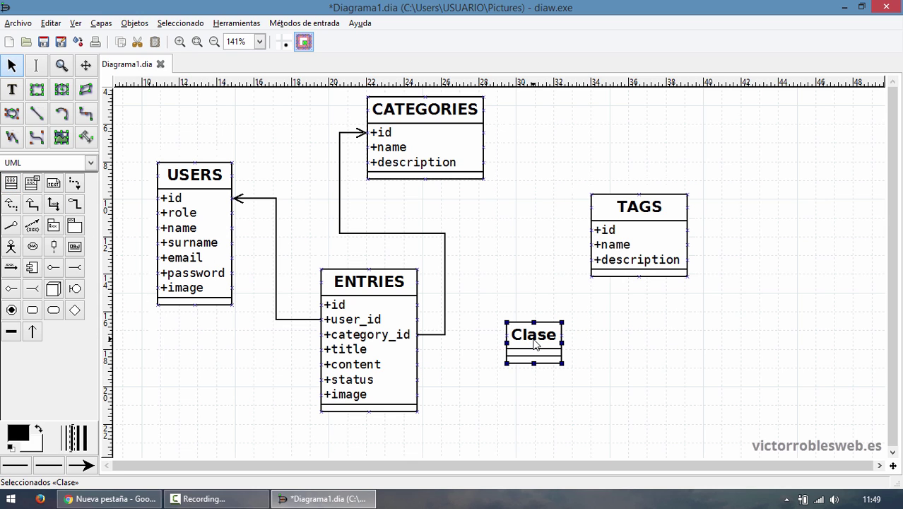
double_click(533, 338)
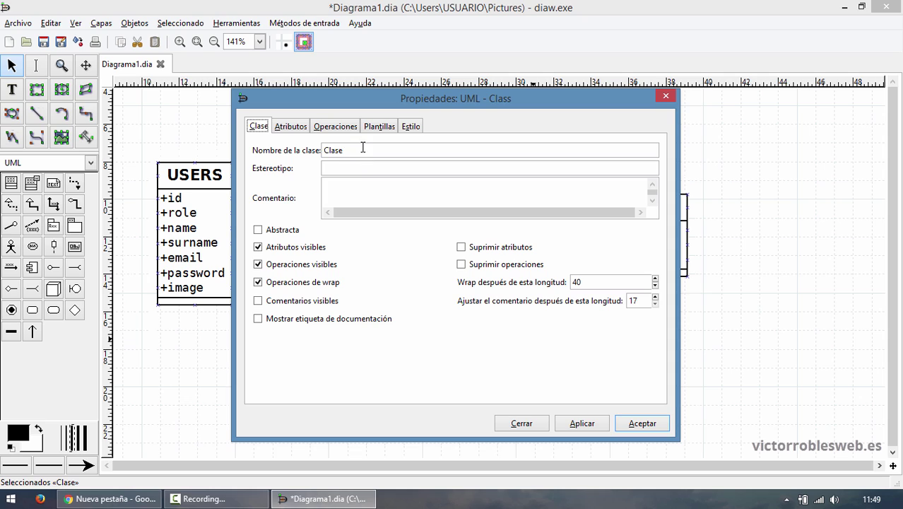
left_click_drag(362, 148, 288, 148)
type("dn")
Add the attributes id, entry_id and tag_id to the entry_tag class and accept the properties.
left_click(290, 126)
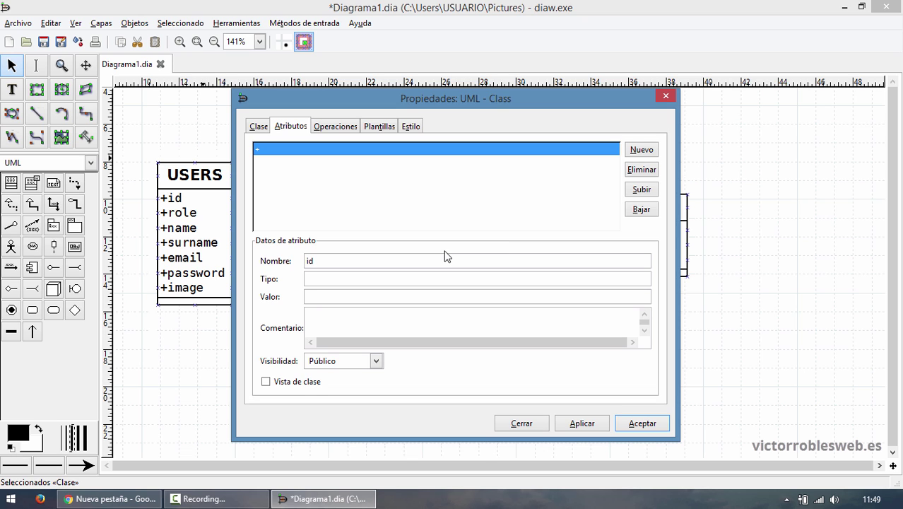
left_click_drag(478, 96, 555, 350)
left_click_drag(480, 375, 484, 71)
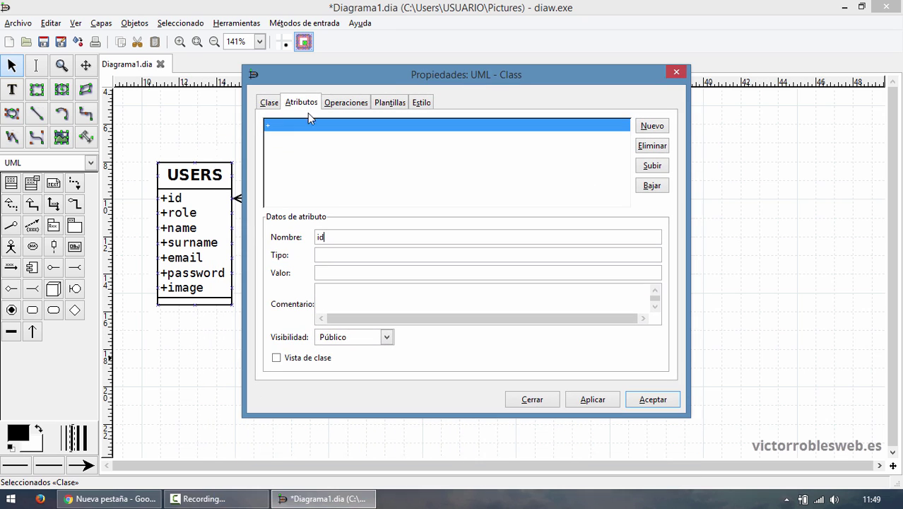
left_click(267, 104)
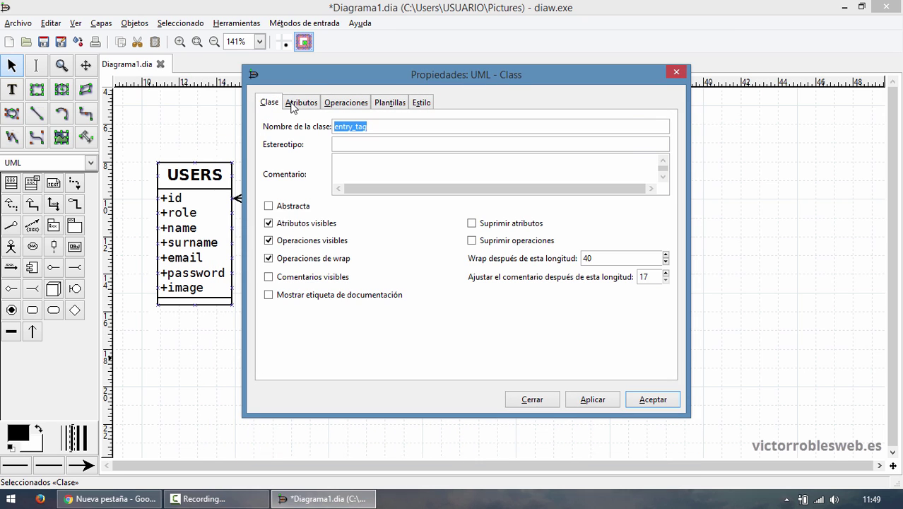
left_click(292, 106)
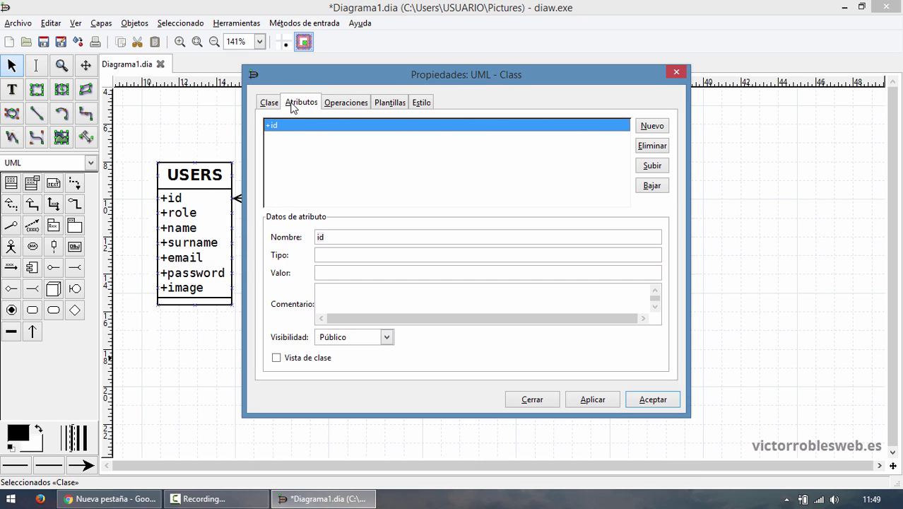
left_click(651, 126)
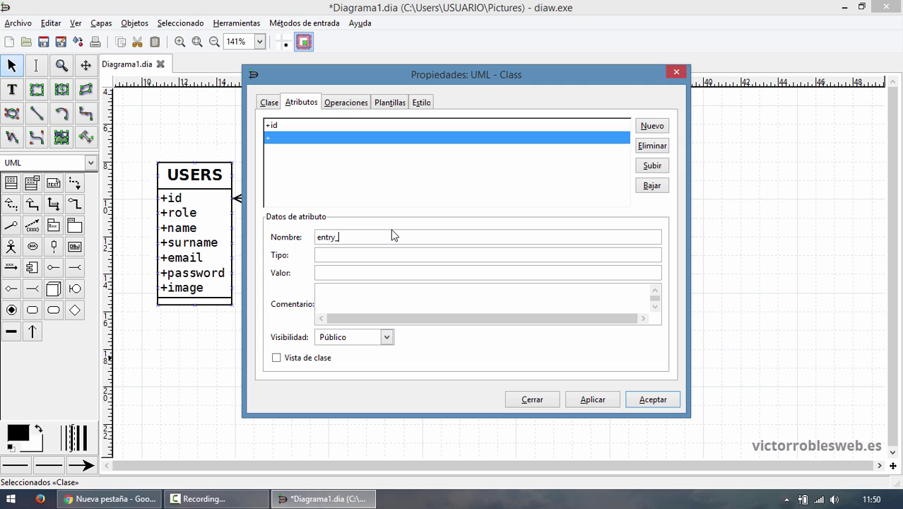
left_click(653, 126)
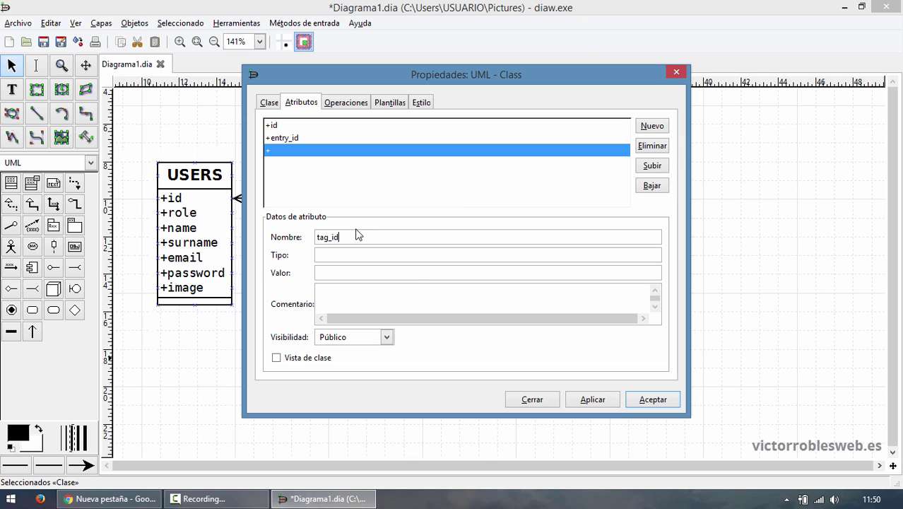
left_click(608, 403)
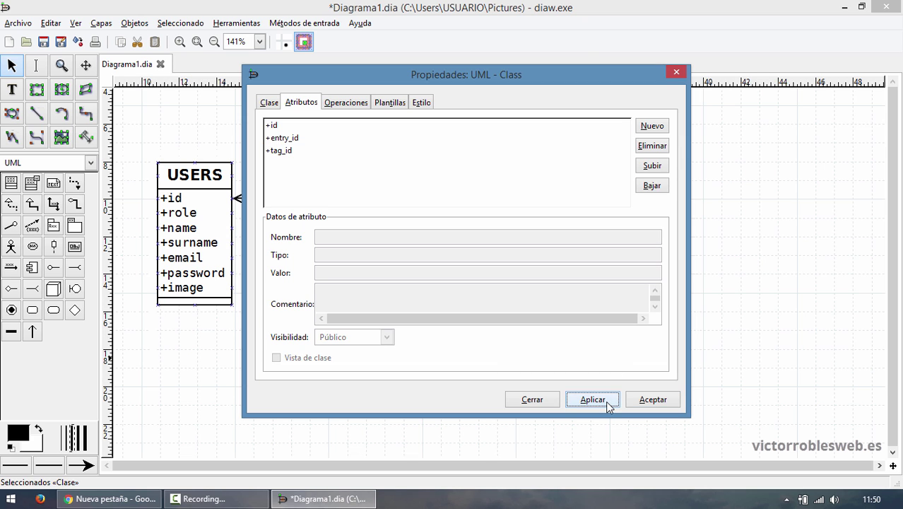
left_click(651, 399)
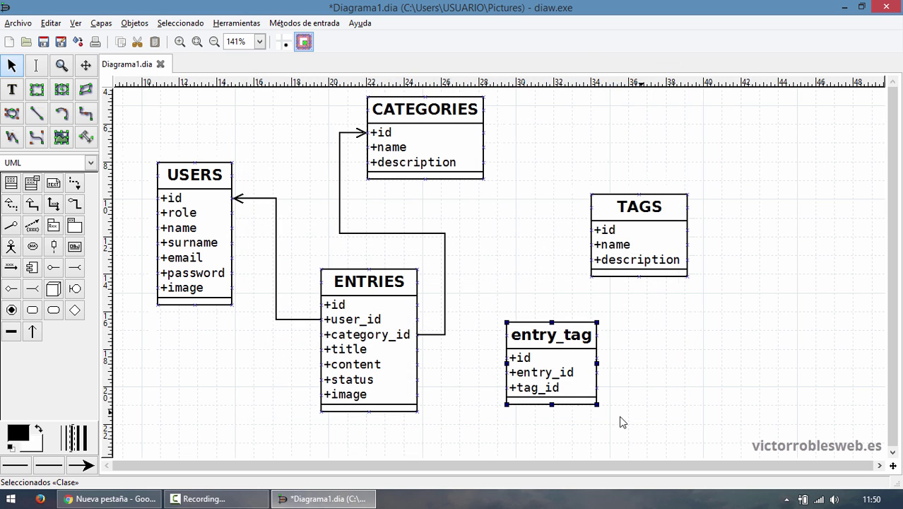
Rename the entry_tag class in capitals as ENTRY_TAG.
double_click(535, 339)
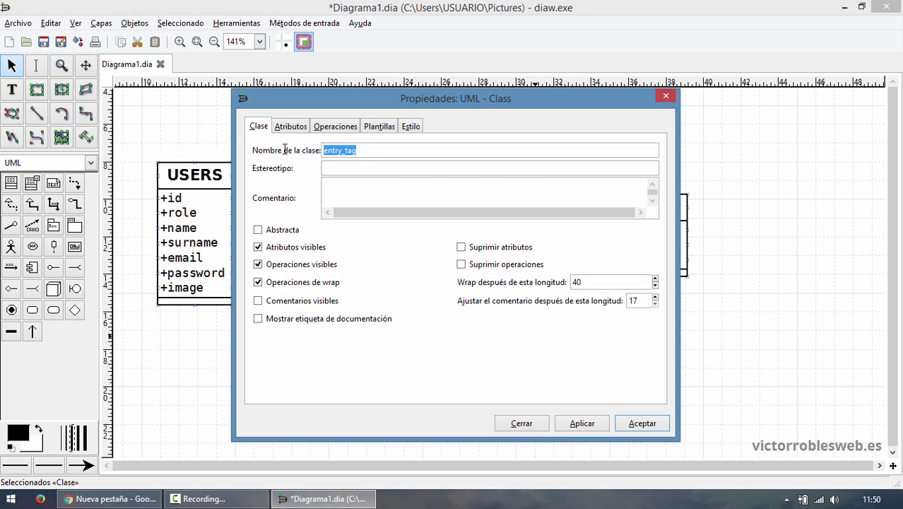
type("ENTRY_TAG")
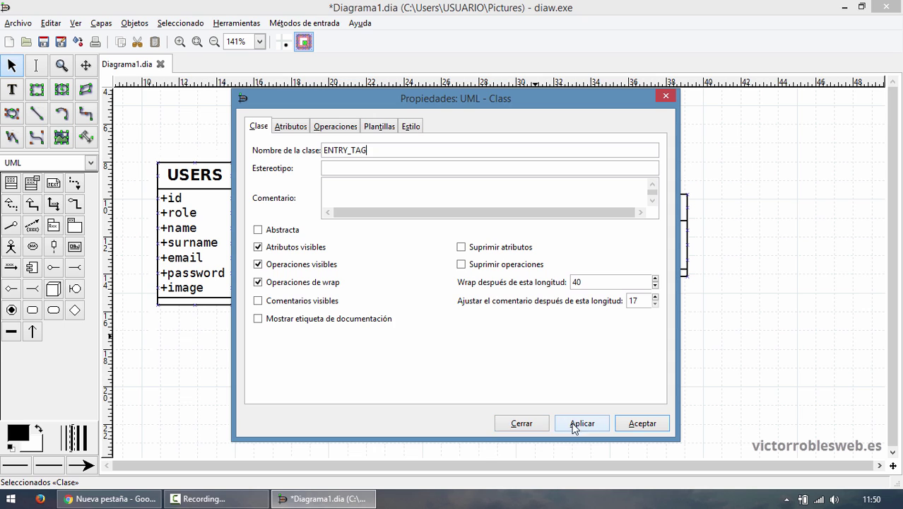
left_click(636, 425)
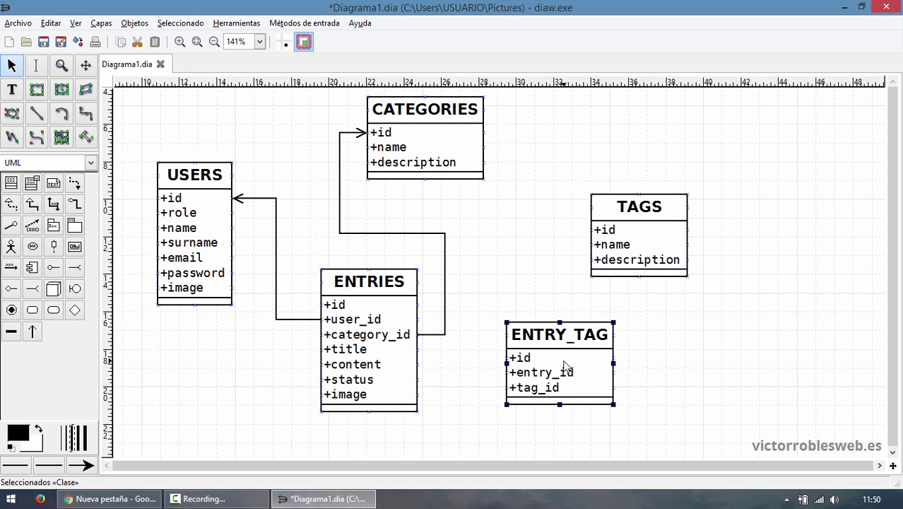
Move the TAGS class up and left, and align the ENTRY_TAG class beneath it with a gap between them.
left_click_drag(564, 369, 588, 364)
left_click_drag(612, 244, 595, 188)
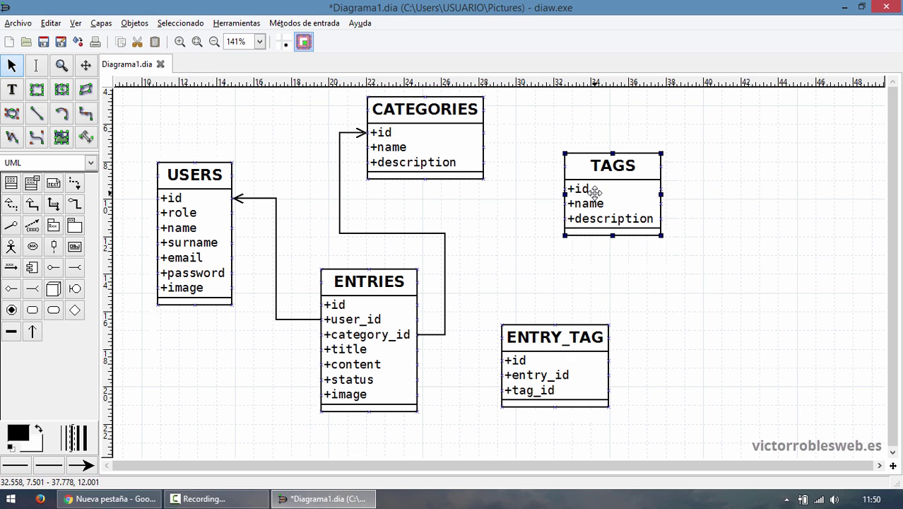
left_click(581, 359)
left_click_drag(529, 360, 580, 334)
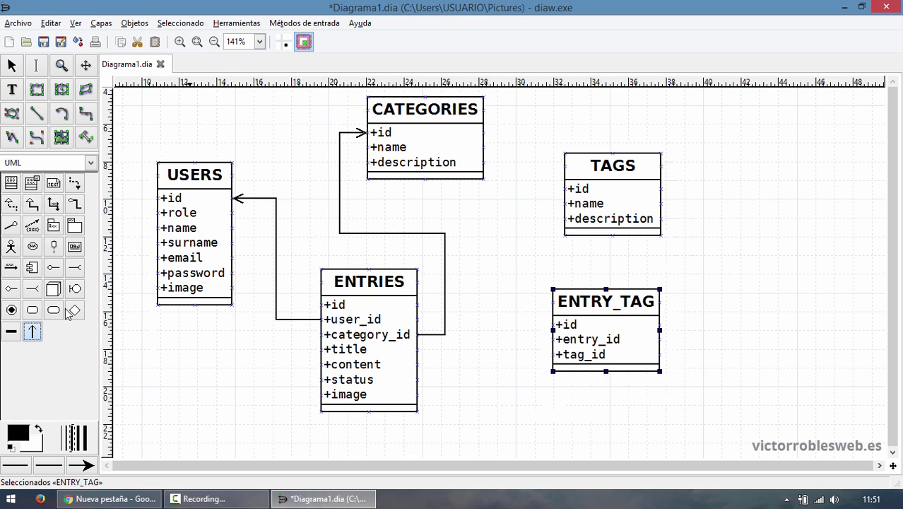
Draw UML transition arrows from entry_id in ENTRY_TAG to id in ENTRIES and from the right side of tag_id to id in TAGS.
left_click(37, 335)
left_click_drag(554, 339, 419, 304)
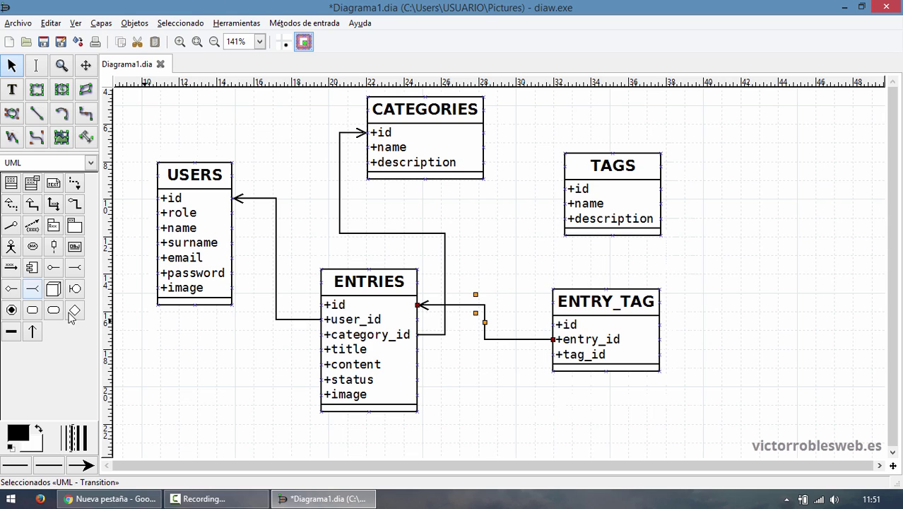
left_click(32, 329)
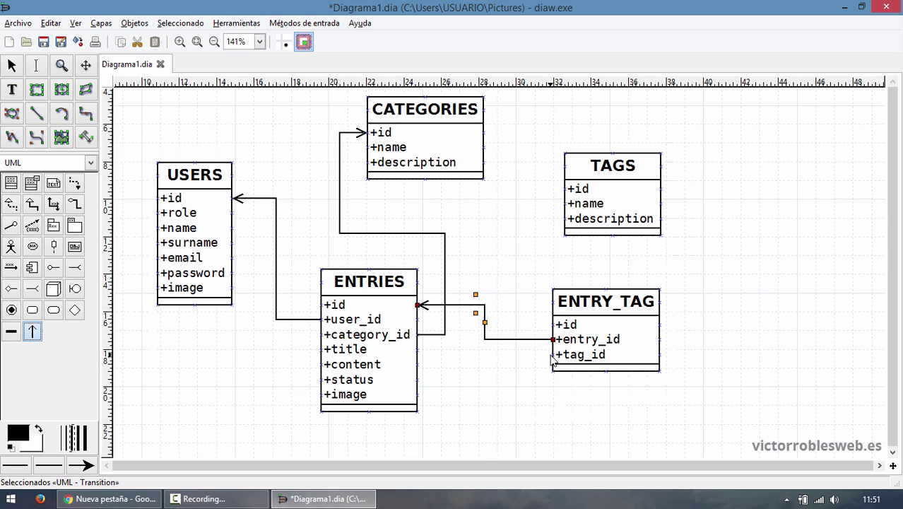
left_click_drag(553, 354, 564, 189)
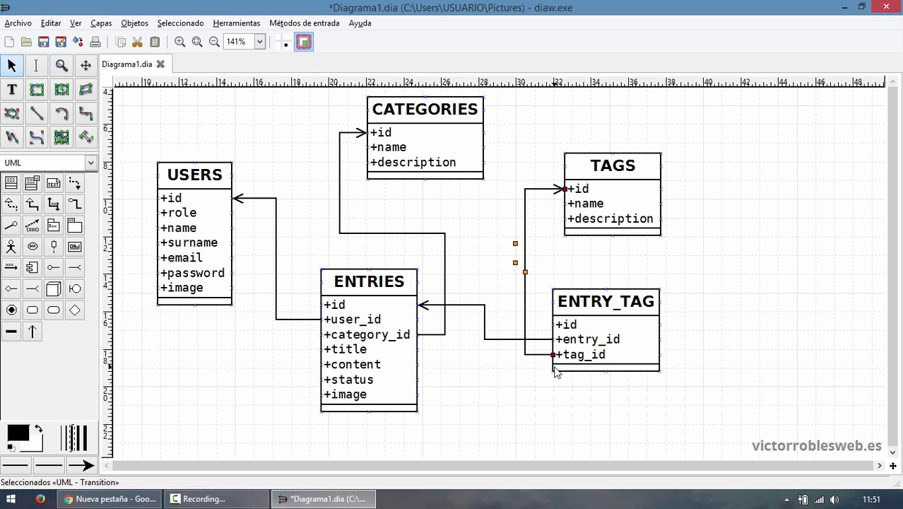
left_click_drag(554, 356, 659, 354)
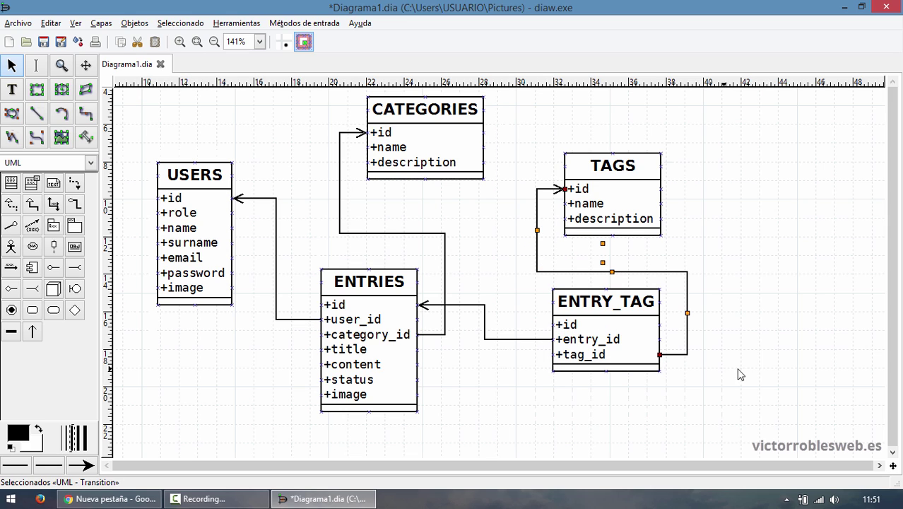
left_click(522, 410)
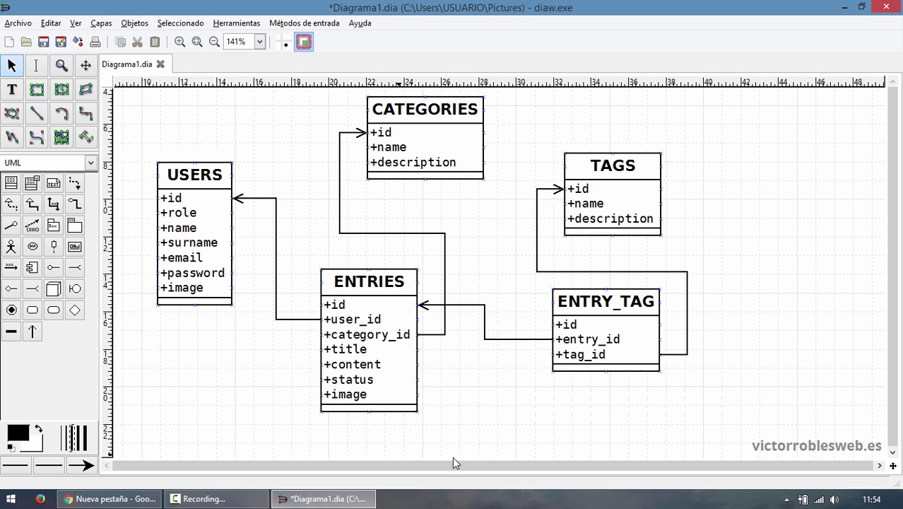
Export the diagram to the Desktop as the Cairo PNG file esquema-relaciones.png.
scroll(840, 289, "up", 3)
scroll(806, 292, "down", 3)
left_click(23, 28)
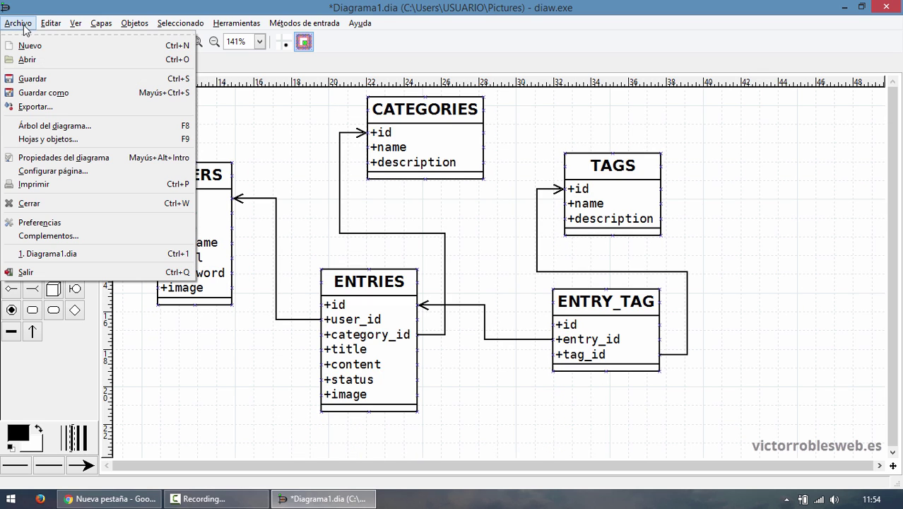
key("Escape")
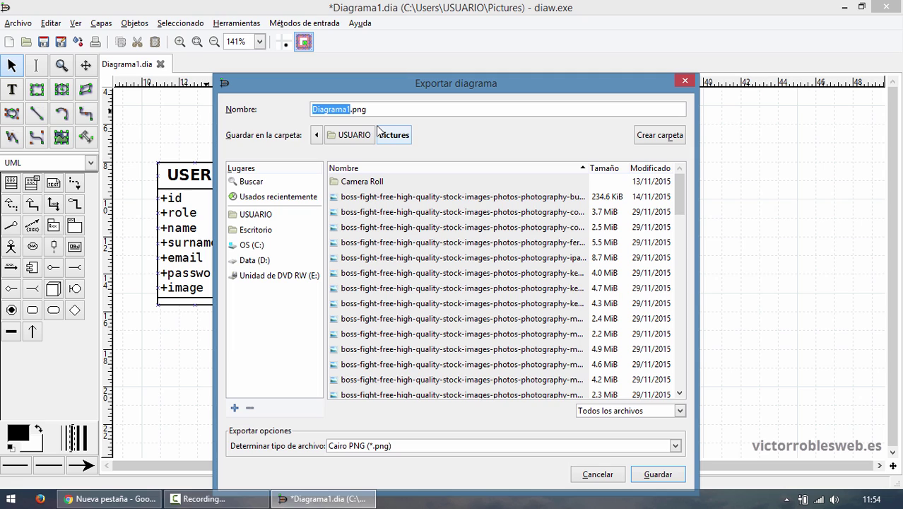
type("esqueta")
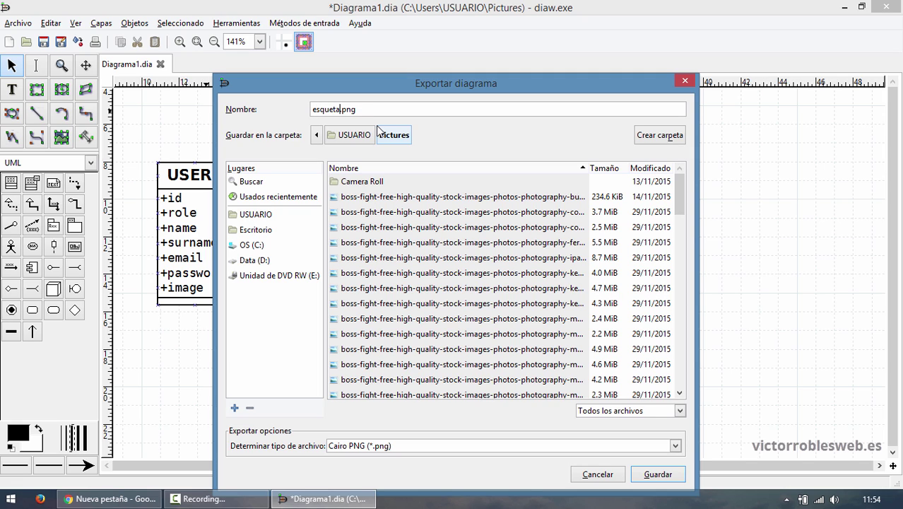
type("-relaciones")
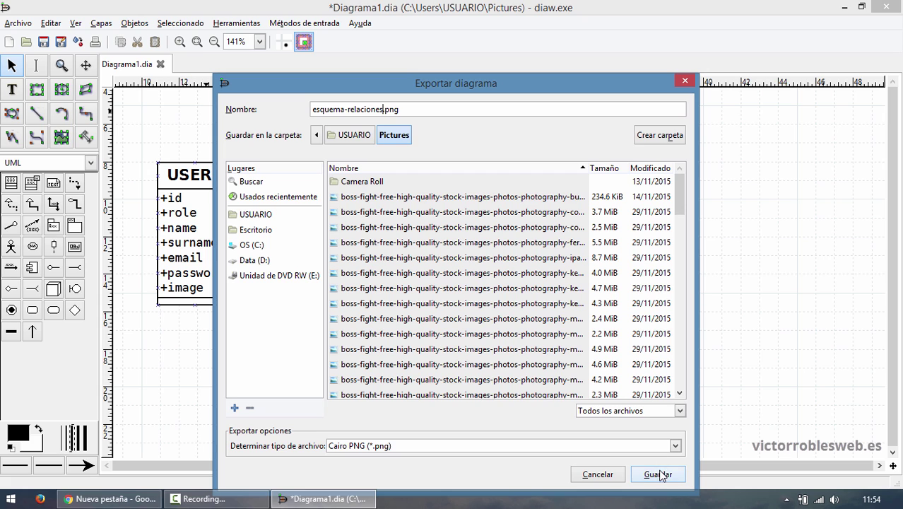
left_click(258, 230)
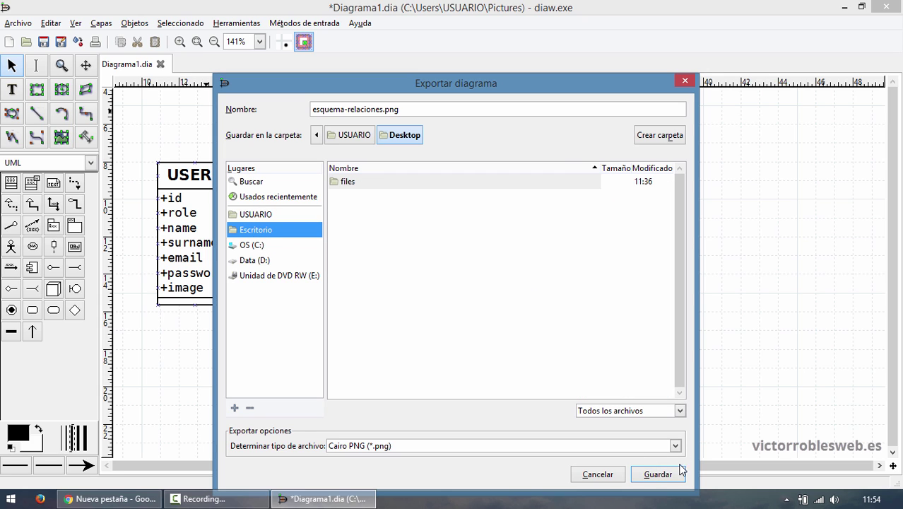
left_click(657, 474)
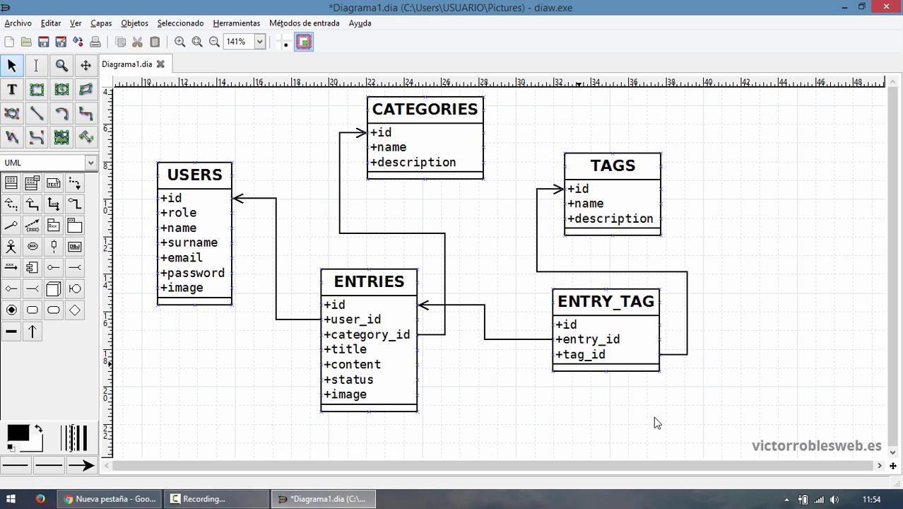
Switch to the Windows desktop and open the exported esquema-relaciones image.
left_click(899, 498)
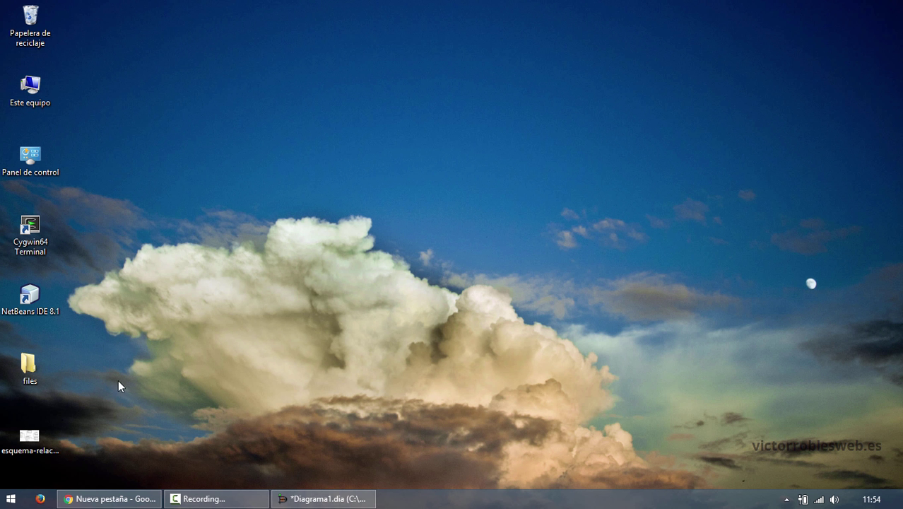
double_click(44, 438)
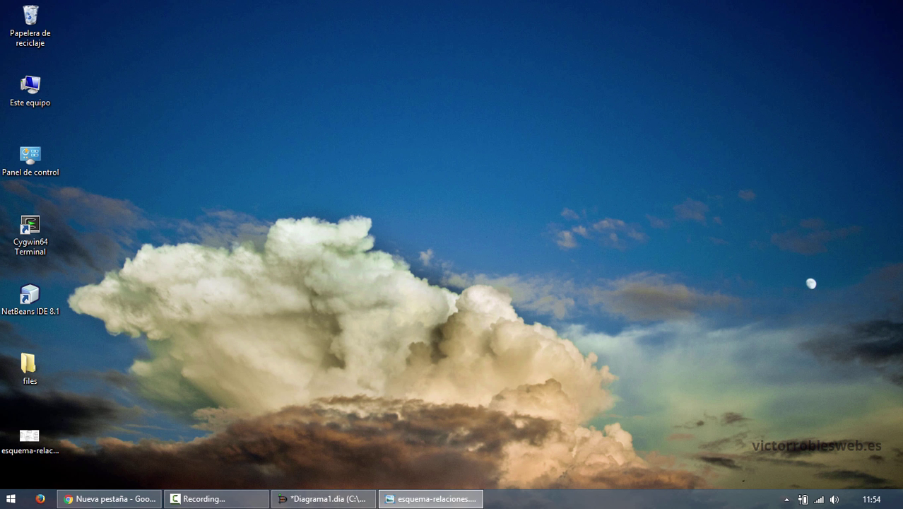